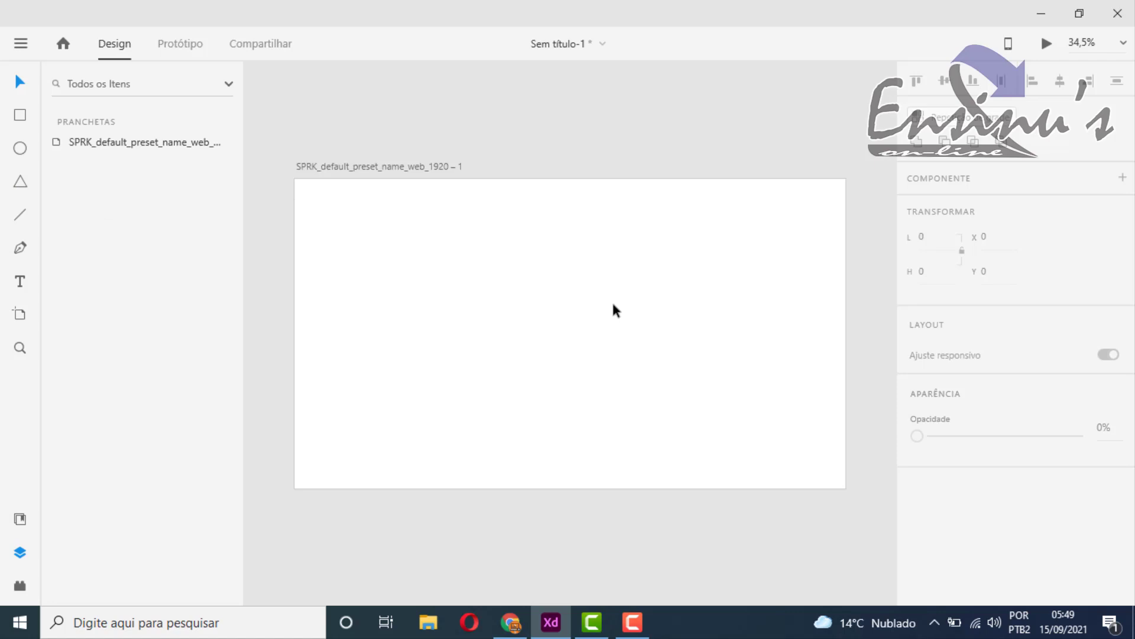
- Draw a triangle near the middle of the artboard with the Polygon tool and set its width and height to 700
{"action": "left_click", "coordinate": [21, 186]}
{"action": "left_click_drag", "start_coordinate": [464, 242], "coordinate": [679, 389]}
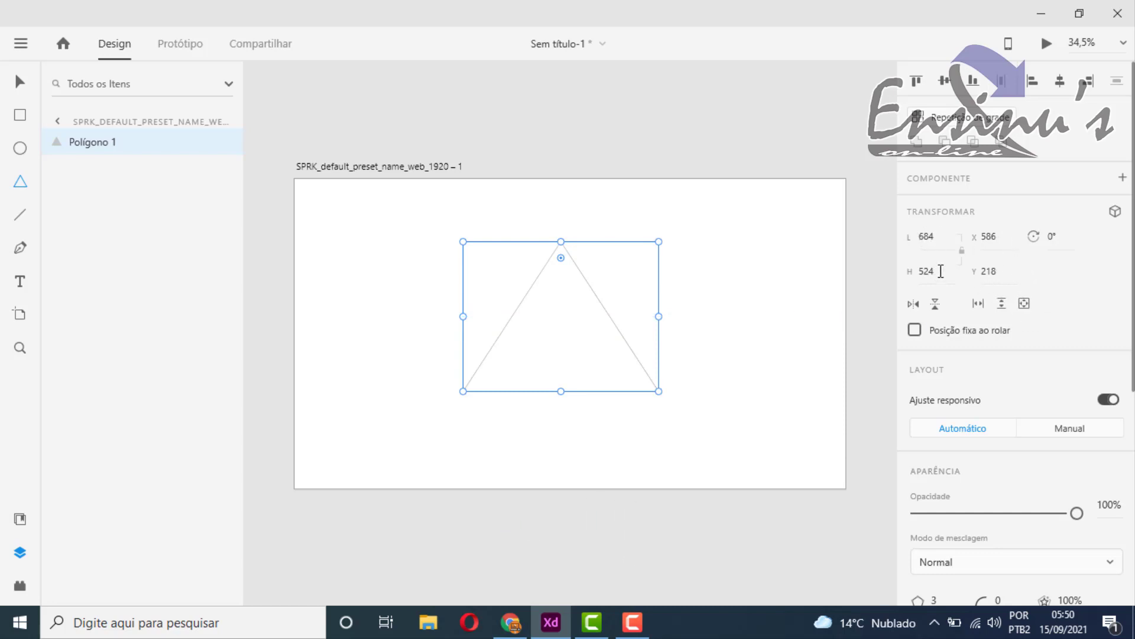
{"action": "left_click", "coordinate": [928, 237]}
{"action": "type", "text": "700"}
{"action": "key", "text": "Return"}
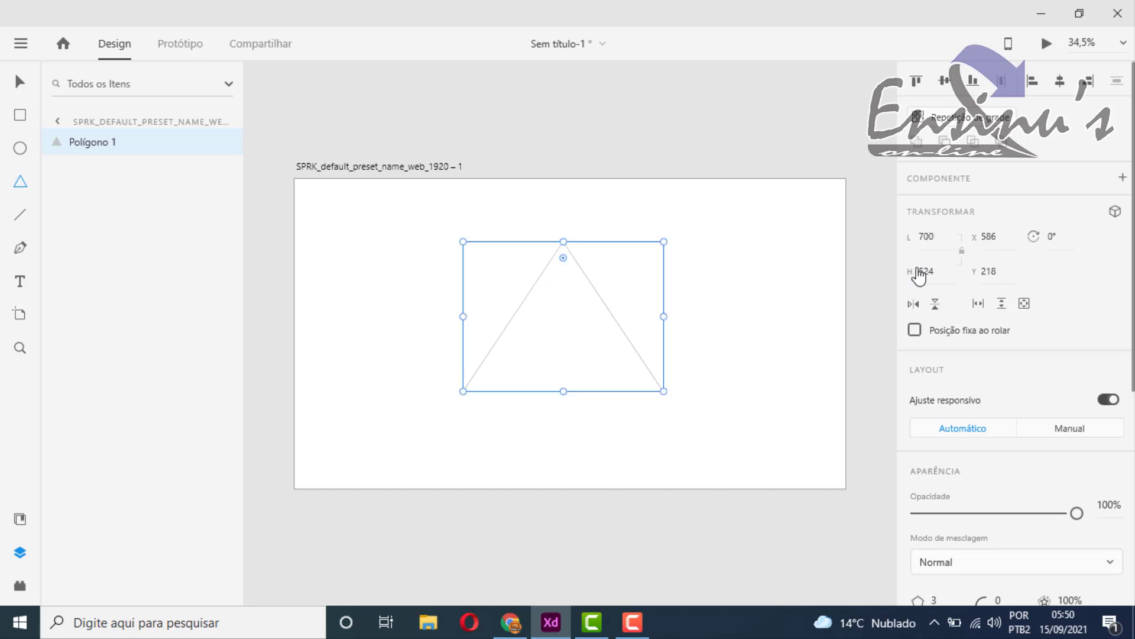
{"action": "left_click", "coordinate": [930, 271]}
{"action": "type", "text": "700"}
{"action": "key", "text": "Return"}
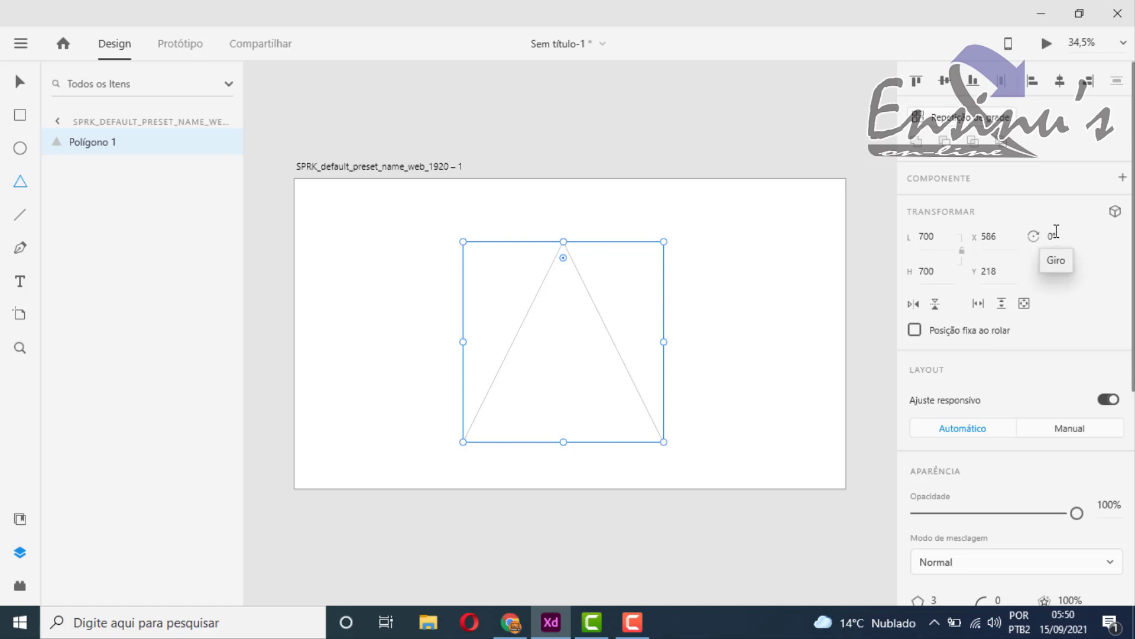
- Set the polygon's corner count to 5
{"action": "scroll", "coordinate": [1055, 231], "scroll_direction": "down", "scroll_amount": 6}
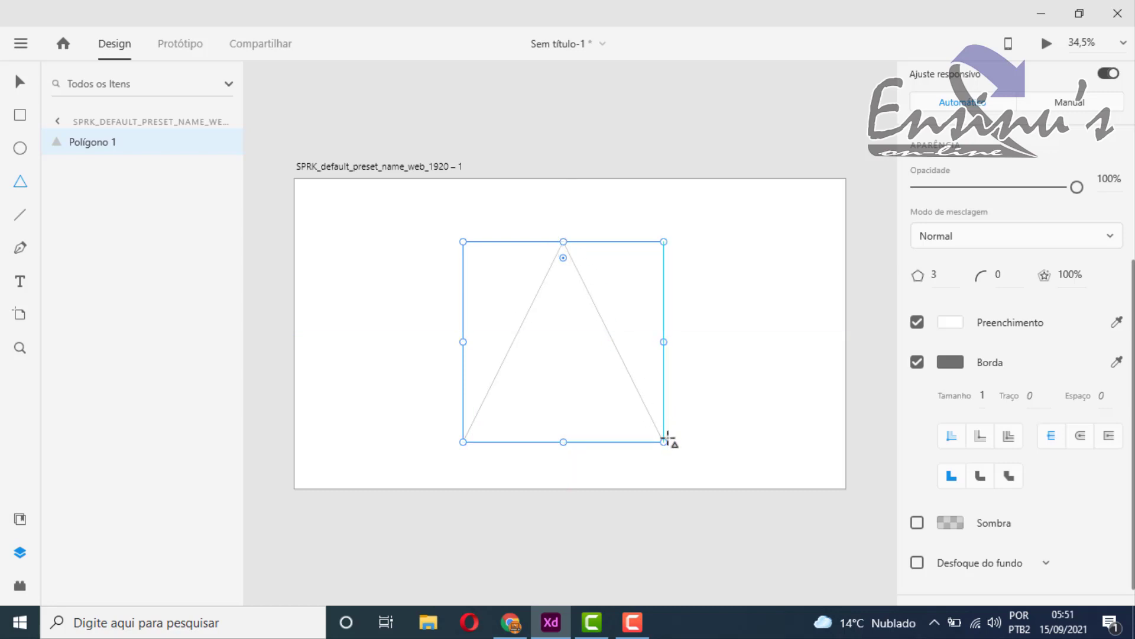
{"action": "left_click", "coordinate": [938, 272]}
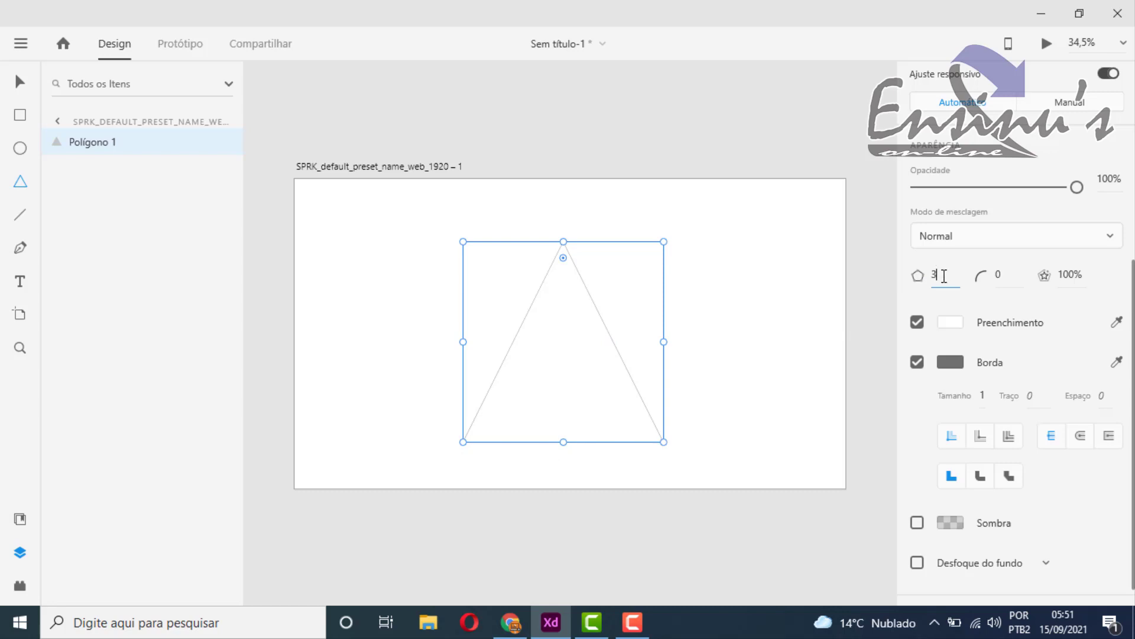
{"action": "left_click_drag", "start_coordinate": [940, 274], "coordinate": [917, 275]}
{"action": "type", "text": "5"}
{"action": "key", "text": "Return"}
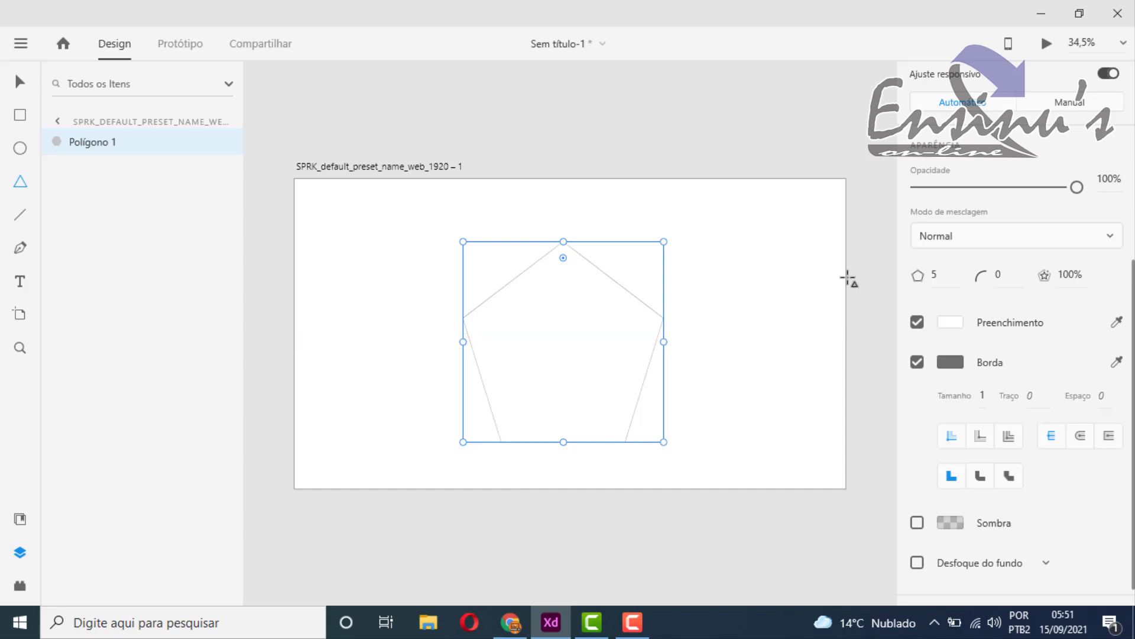
- Try a corner count of 8 on the polygon and set it back to 5
{"action": "left_click", "coordinate": [944, 274]}
{"action": "left_click_drag", "start_coordinate": [944, 273], "coordinate": [921, 274]}
{"action": "type", "text": "8"}
{"action": "key", "text": "Return"}
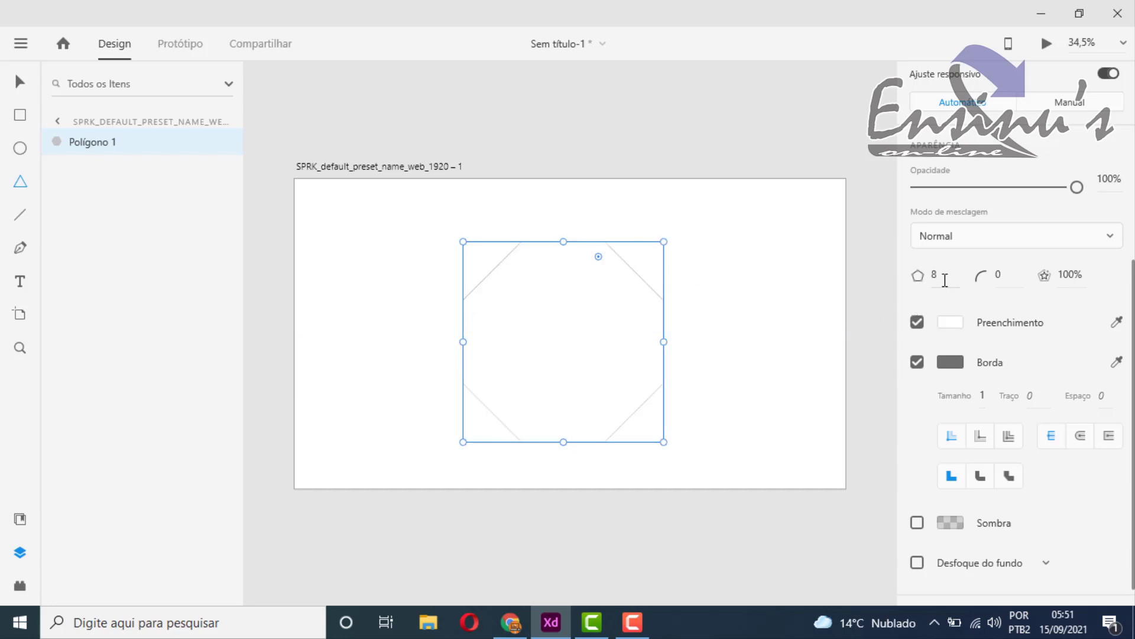
{"action": "left_click_drag", "start_coordinate": [945, 278], "coordinate": [913, 287]}
{"action": "type", "text": "5"}
{"action": "key", "text": "Return"}
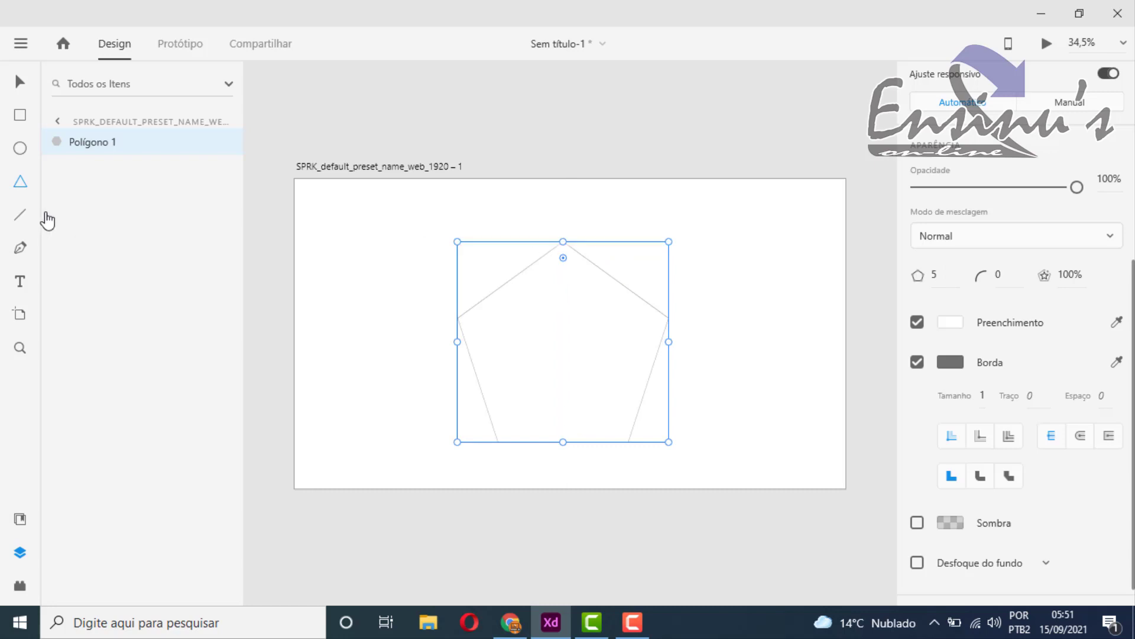
- Select the pentagon and move it slightly up and to the right on the artboard
{"action": "left_click", "coordinate": [17, 70]}
{"action": "mouse_move", "coordinate": [592, 357]}
{"action": "left_mouse_down"}
{"action": "mouse_move", "coordinate": [593, 343]}
{"action": "mouse_move", "coordinate": [559, 350]}
{"action": "mouse_move", "coordinate": [584, 351]}
{"action": "left_mouse_up"}
{"action": "key", "text": "ctrl+z"}
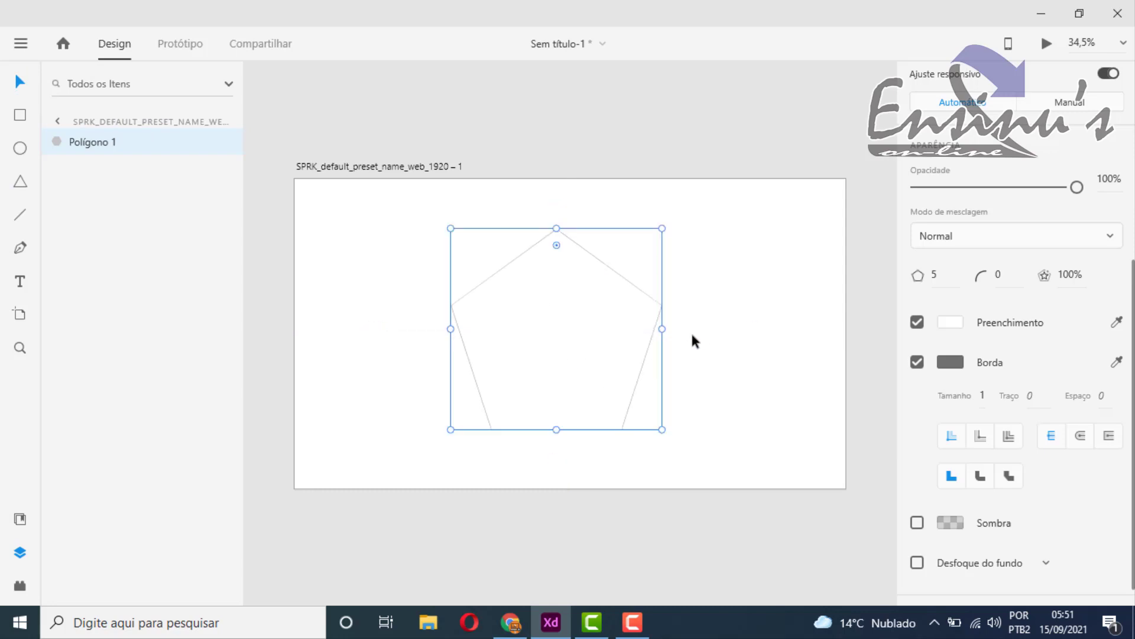
{"action": "key", "text": "ctrl+z"}
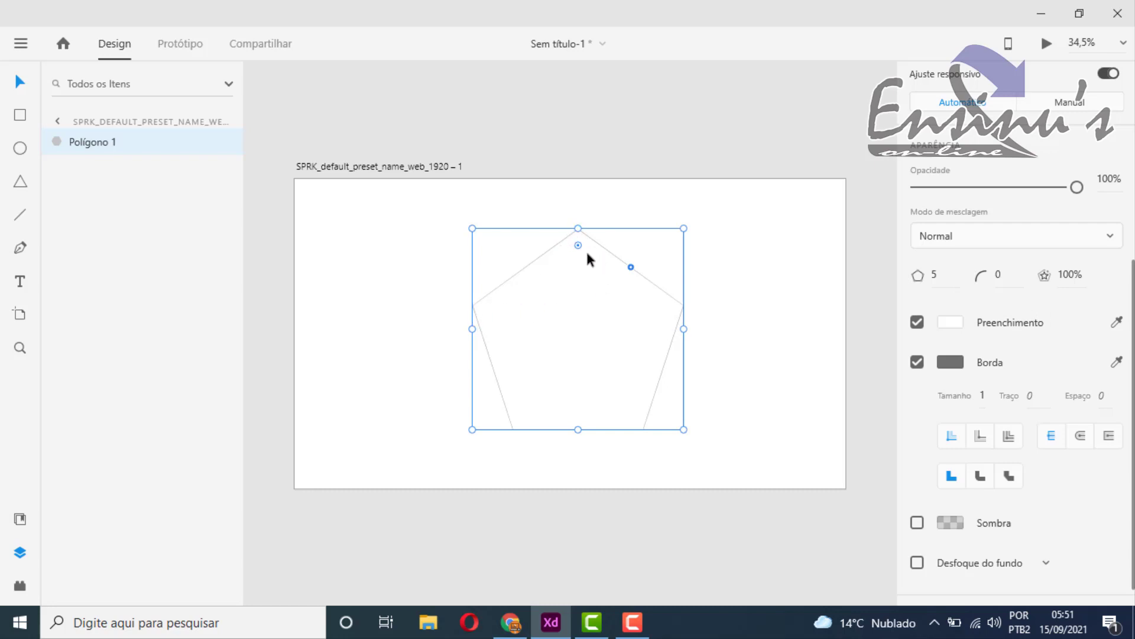
- Round the pentagon's corners, trying radii of 15, 25 and 50
{"action": "scroll", "coordinate": [585, 223], "scroll_direction": "up", "scroll_amount": 5}
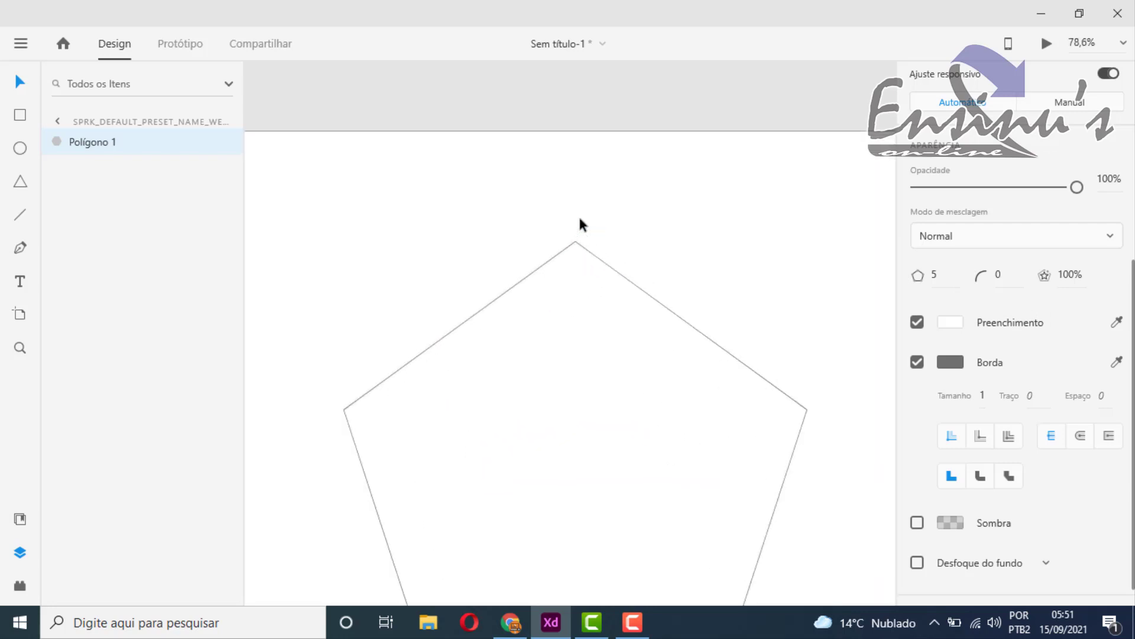
{"action": "scroll", "coordinate": [586, 226], "scroll_direction": "down", "scroll_amount": 1}
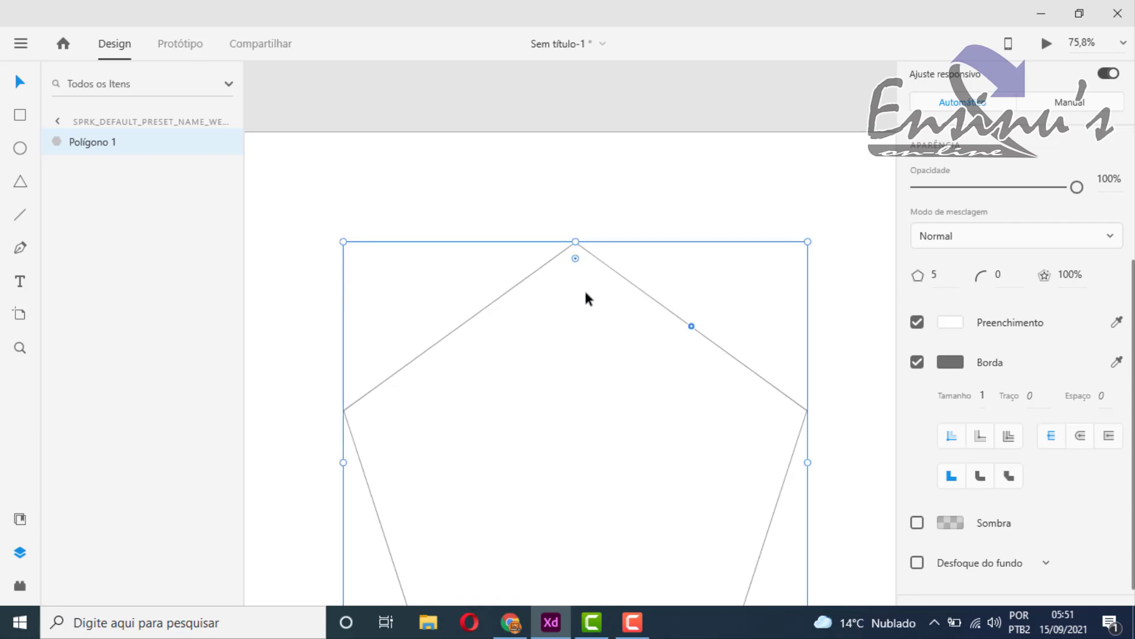
{"action": "left_click", "coordinate": [1008, 276]}
{"action": "double_click", "coordinate": [1009, 276]}
{"action": "type", "text": "15"}
{"action": "key", "text": "Return"}
{"action": "left_click", "coordinate": [997, 274]}
{"action": "type", "text": "25"}
{"action": "key", "text": "Return"}
{"action": "left_click_drag", "start_coordinate": [1011, 273], "coordinate": [979, 274]}
{"action": "type", "text": "50"}
{"action": "key", "text": "Return"}
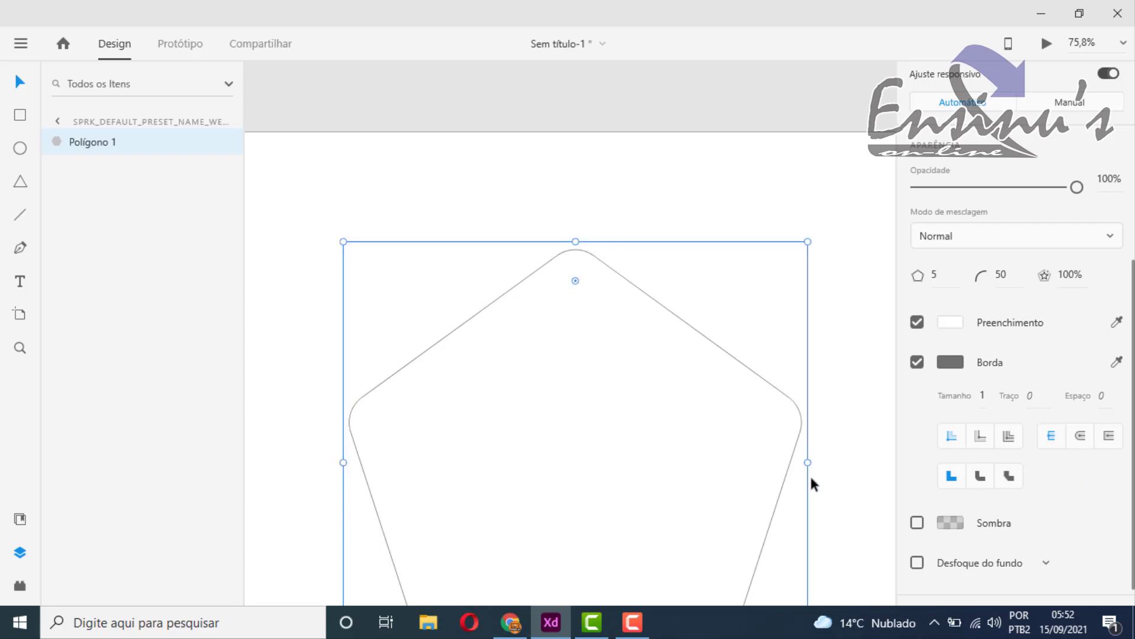
- Reset the pentagon's corner radius to 0
{"action": "left_click", "coordinate": [1010, 275]}
{"action": "type", "text": "0"}
{"action": "key", "text": "Return"}
- Turn the pentagon into a star by setting its star ratio to 50%
{"action": "left_click", "coordinate": [1070, 276]}
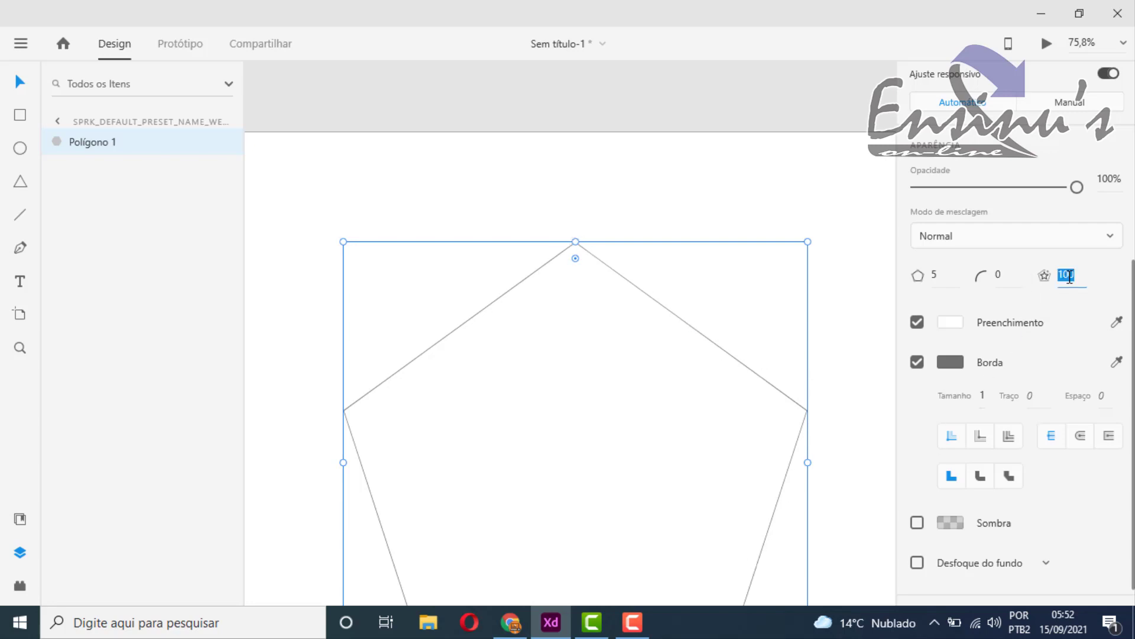
{"action": "type", "text": "50"}
{"action": "key", "text": "Return"}
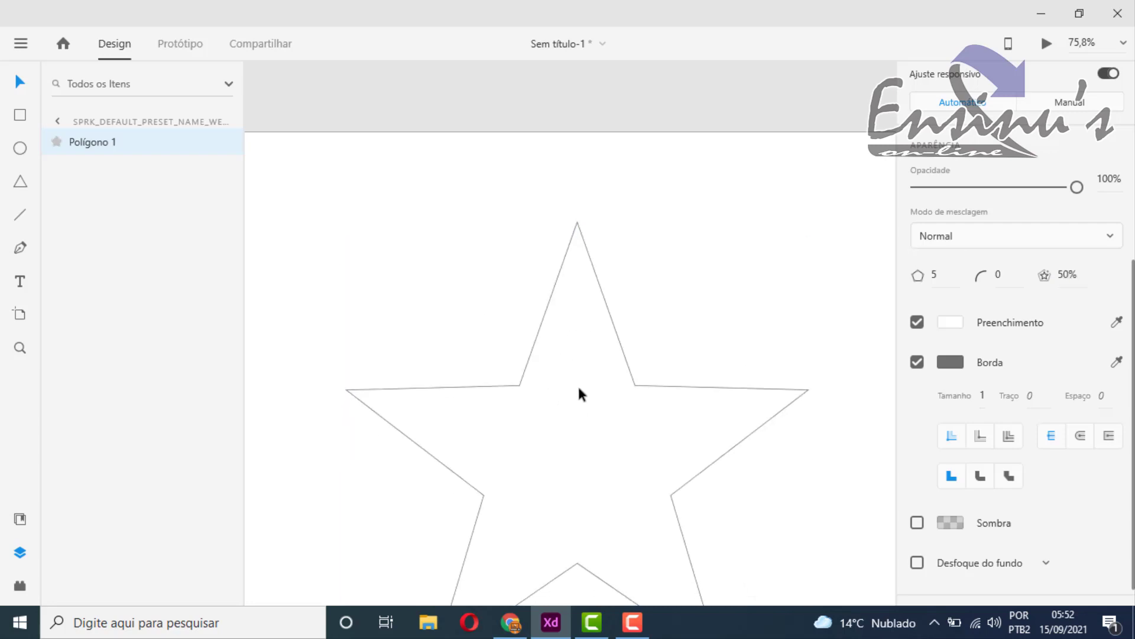
{"action": "left_click", "coordinate": [579, 388]}
{"action": "key", "text": "ctrl+0"}
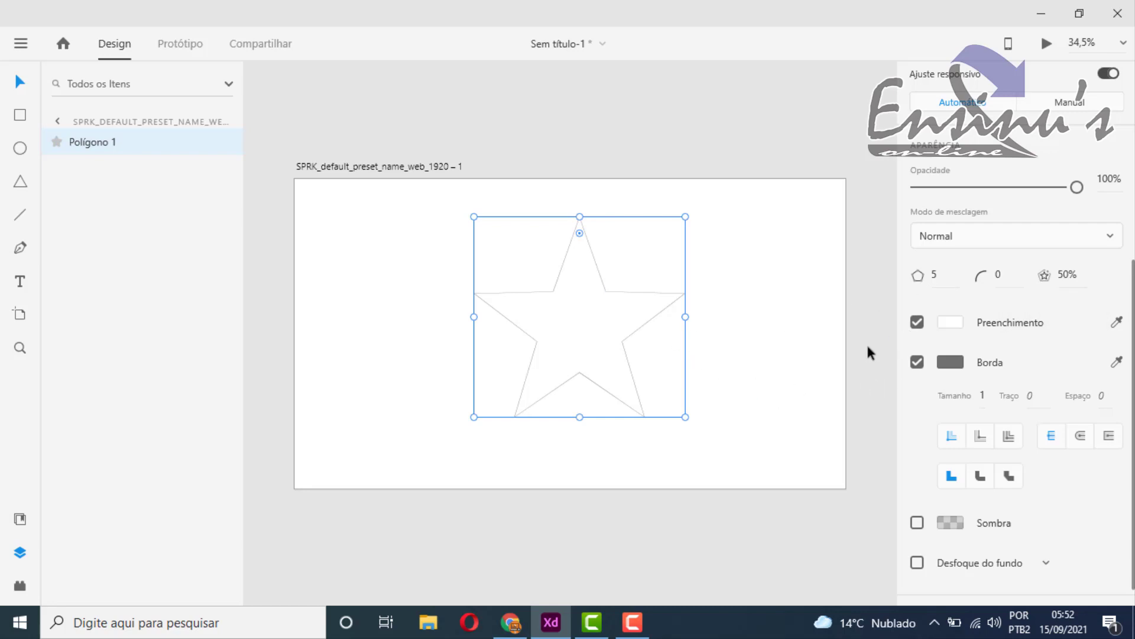
- Try a corner count of 3 on the star and set it back to 5
{"action": "left_click", "coordinate": [936, 274]}
{"action": "double_click", "coordinate": [937, 276]}
{"action": "key", "text": "Return"}
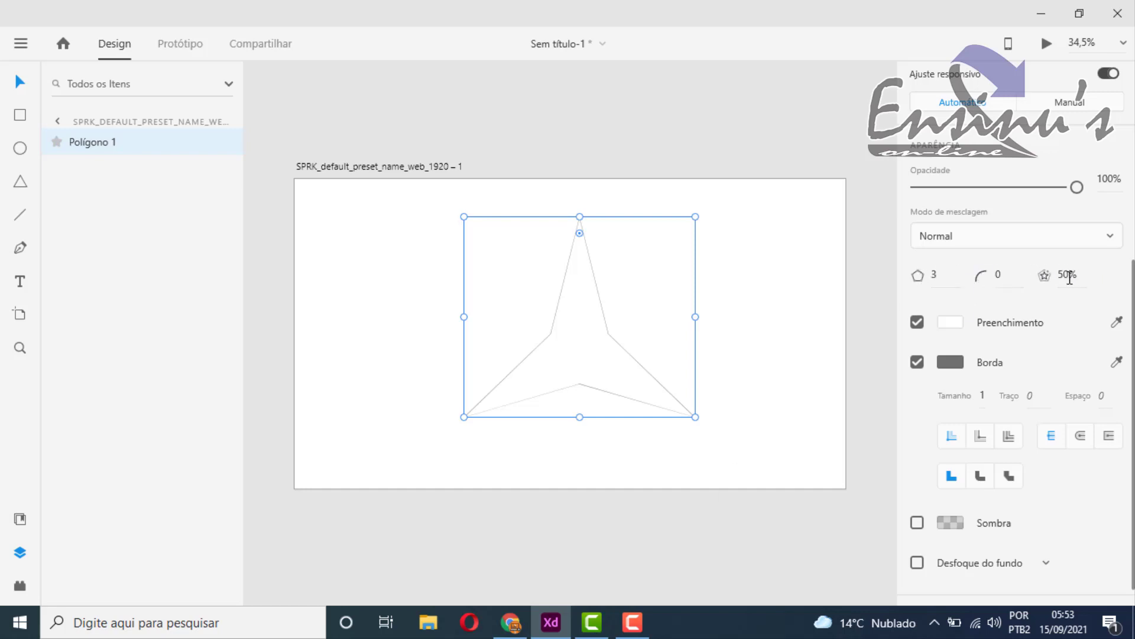
{"action": "left_click", "coordinate": [948, 275]}
{"action": "double_click", "coordinate": [935, 274]}
{"action": "type", "text": "5"}
{"action": "key", "text": "Return"}
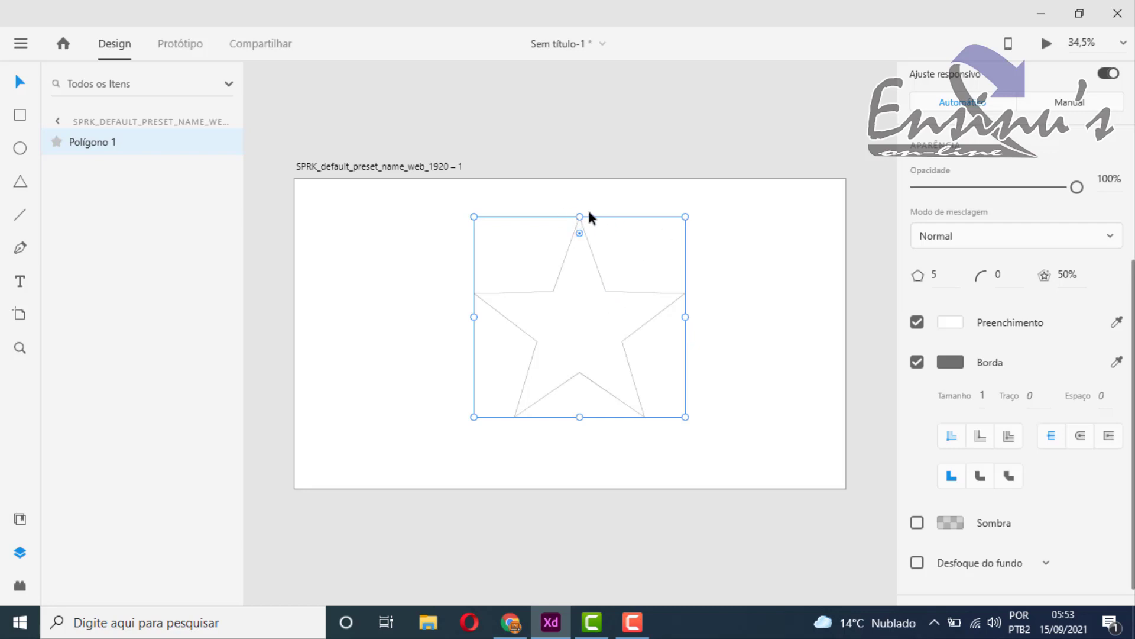
- Try the star's corner-radius handle on the canvas, and widen its inner points to a star ratio of about 82%
{"action": "scroll", "coordinate": [581, 204], "scroll_direction": "up", "scroll_amount": 2}
{"action": "scroll", "coordinate": [581, 201], "scroll_direction": "up", "scroll_amount": 1}
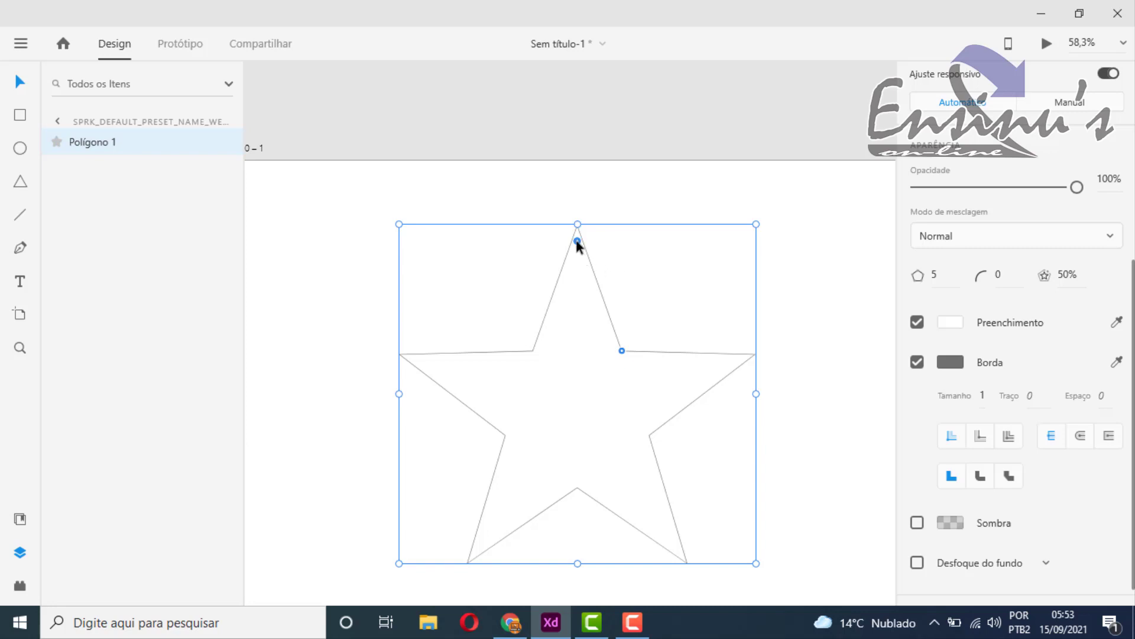
{"action": "left_click_drag", "start_coordinate": [577, 245], "coordinate": [578, 193]}
{"action": "left_click_drag", "start_coordinate": [624, 352], "coordinate": [650, 311]}
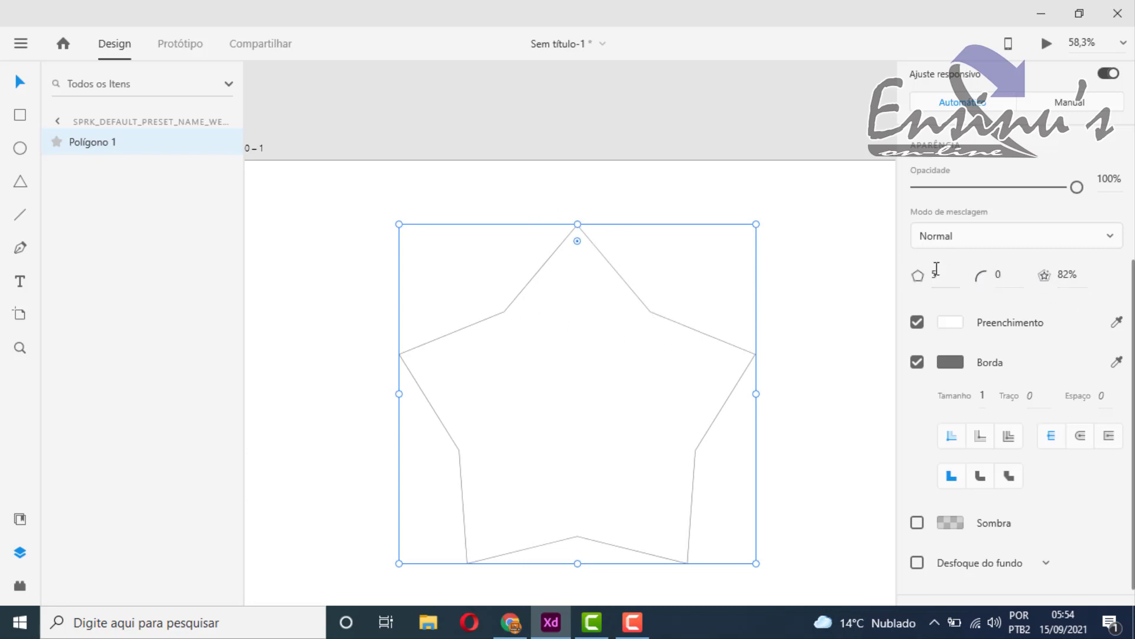
- Fill the star with solid blue-violet #4E0CEC and colour its border red #F20F0F
{"action": "left_click", "coordinate": [956, 329]}
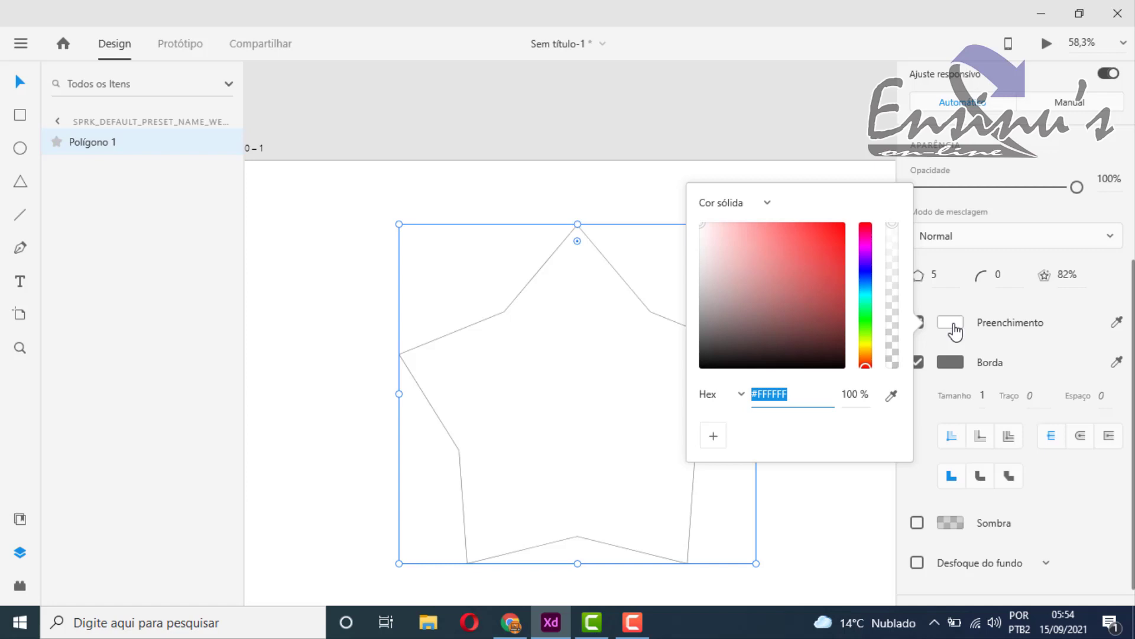
{"action": "left_click", "coordinate": [865, 264]}
{"action": "left_click", "coordinate": [838, 233]}
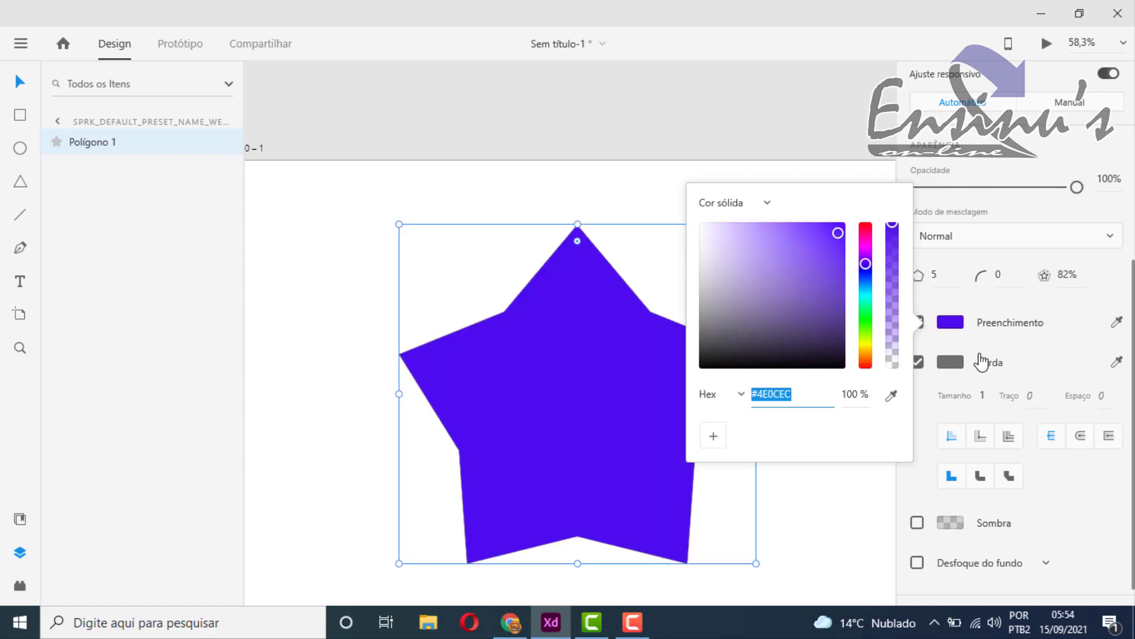
{"action": "left_click", "coordinate": [958, 364]}
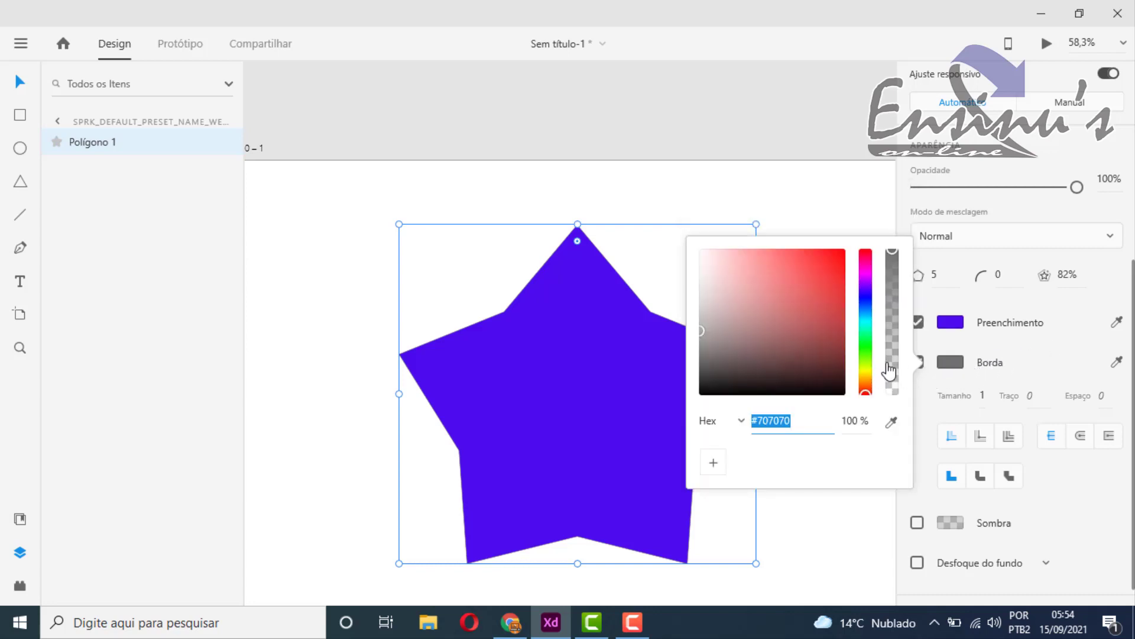
{"action": "left_click", "coordinate": [836, 256]}
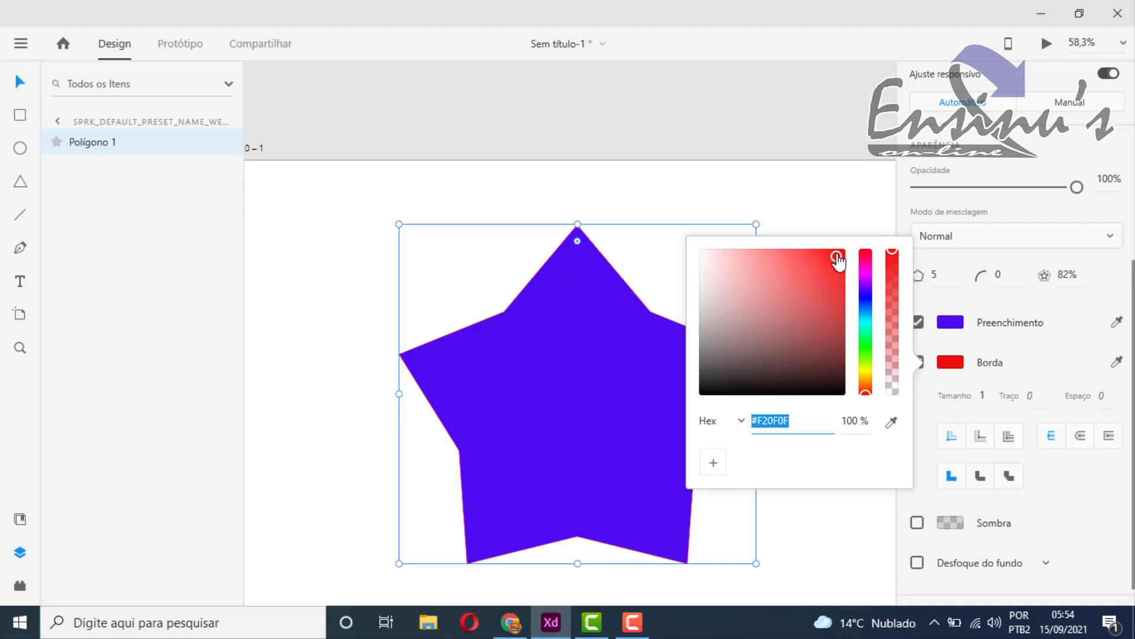
{"action": "left_click", "coordinate": [908, 381]}
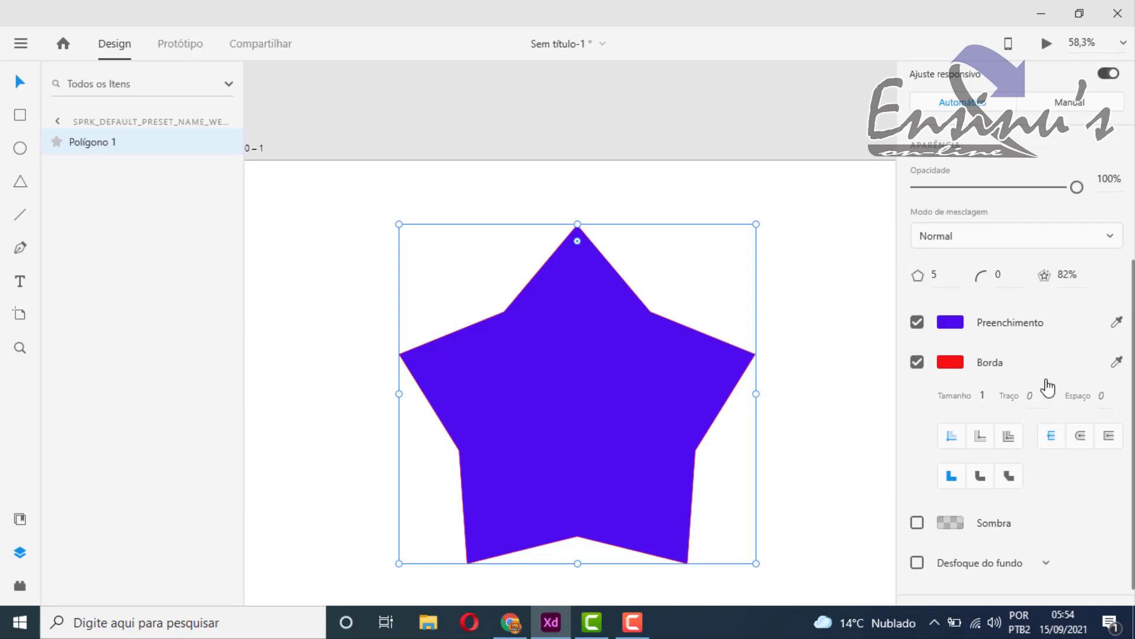
- Set the star's border size to 5 and switch the border off and back on
{"action": "left_click", "coordinate": [983, 395]}
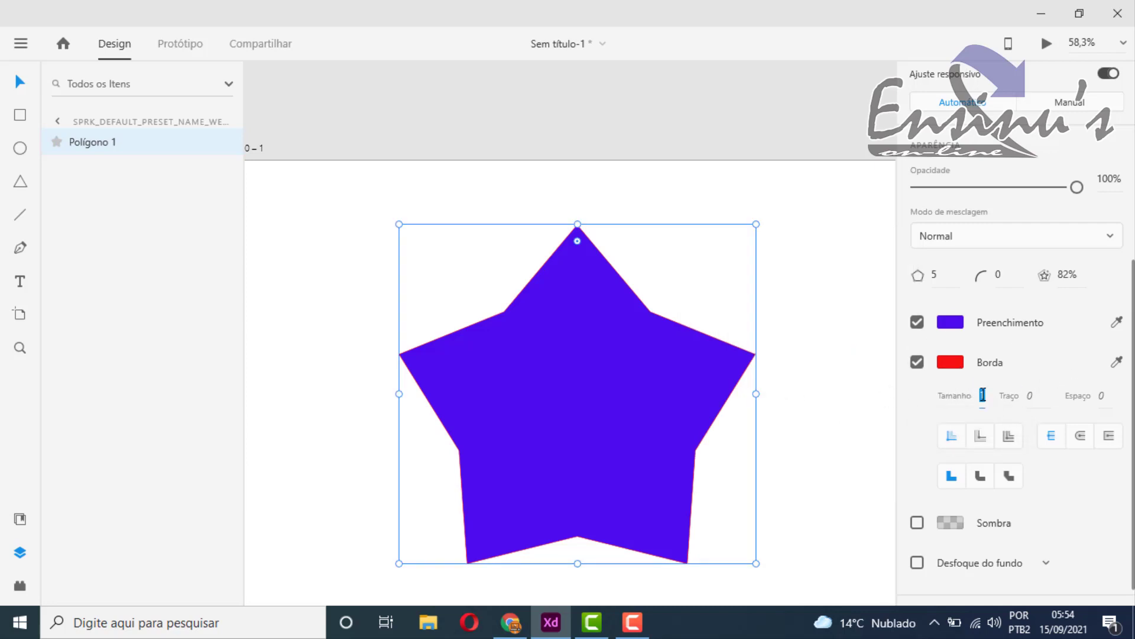
{"action": "type", "text": "3"}
{"action": "key", "text": "Return"}
{"action": "left_click", "coordinate": [616, 340]}
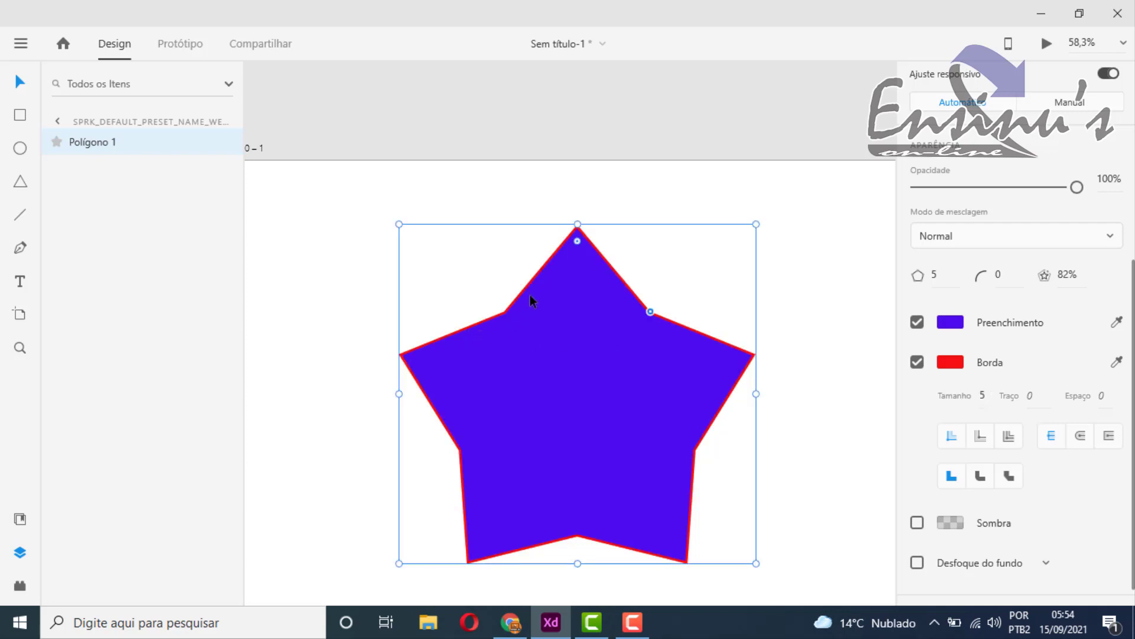
{"action": "left_click", "coordinate": [918, 362]}
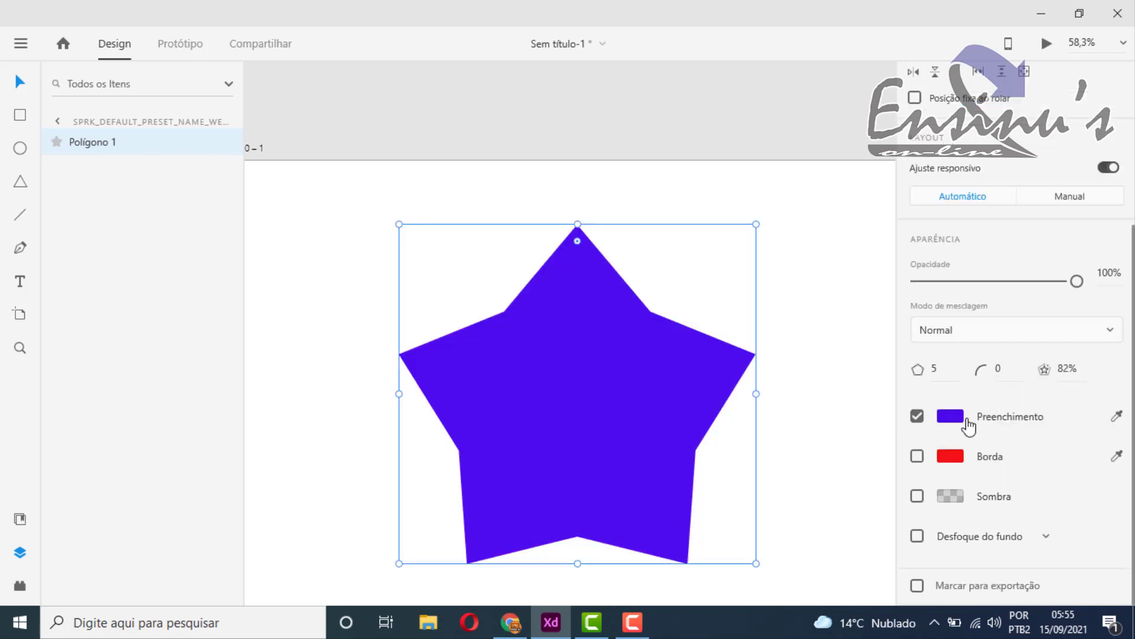
{"action": "left_click", "coordinate": [917, 457]}
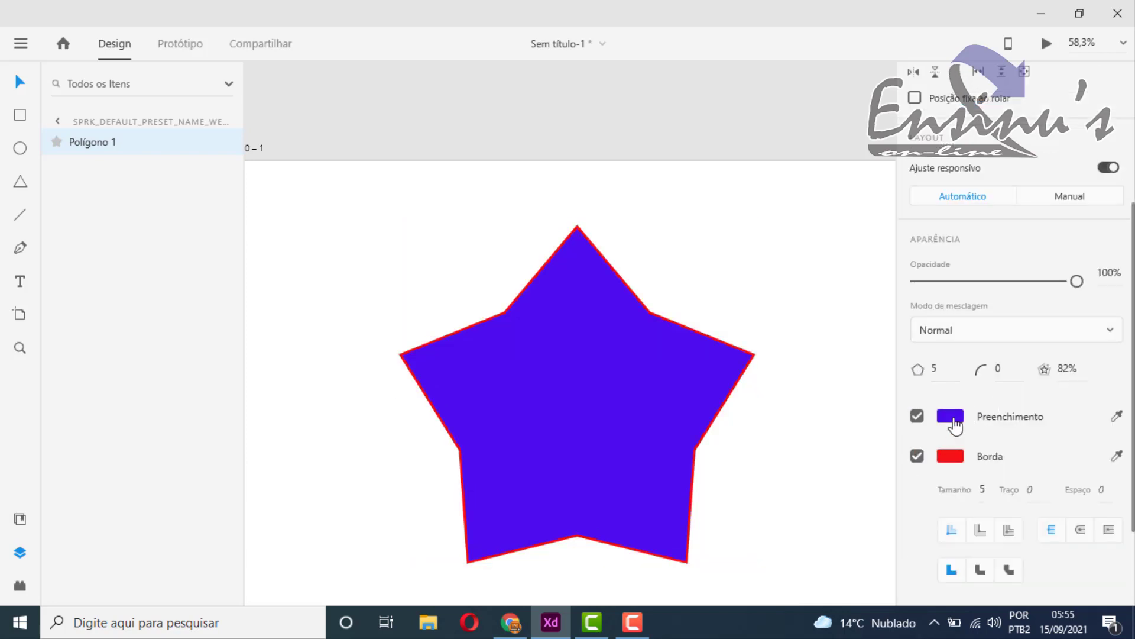
- Set the star border's stroke cap to round and its corner join to round
{"action": "scroll", "coordinate": [923, 431], "scroll_direction": "down", "scroll_amount": 3}
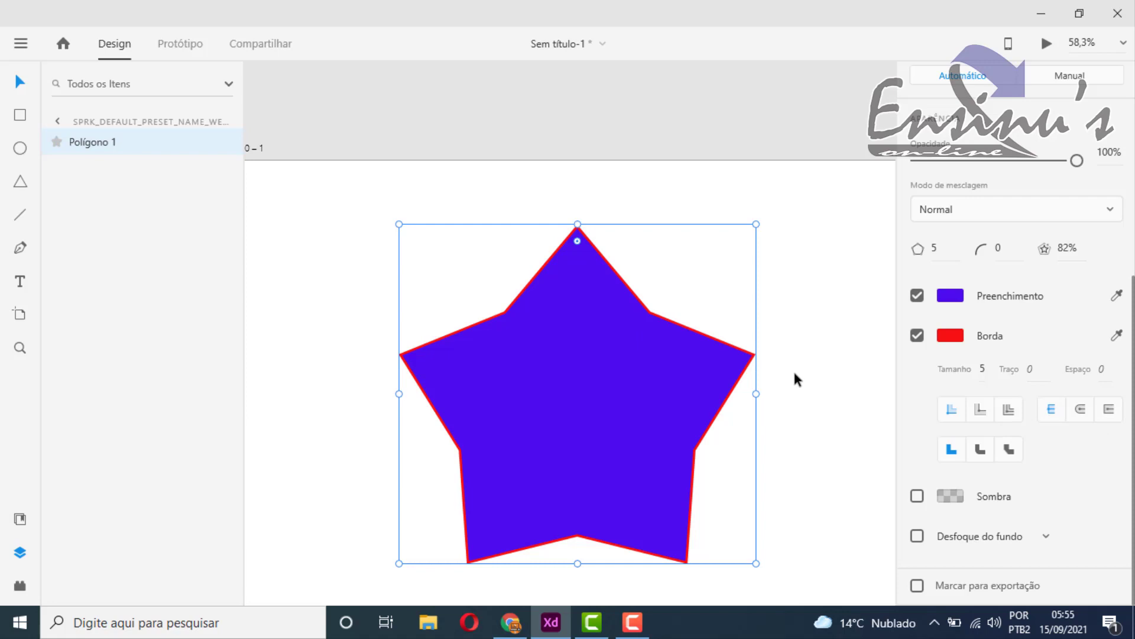
{"action": "scroll", "coordinate": [794, 369], "scroll_direction": "up", "scroll_amount": 5}
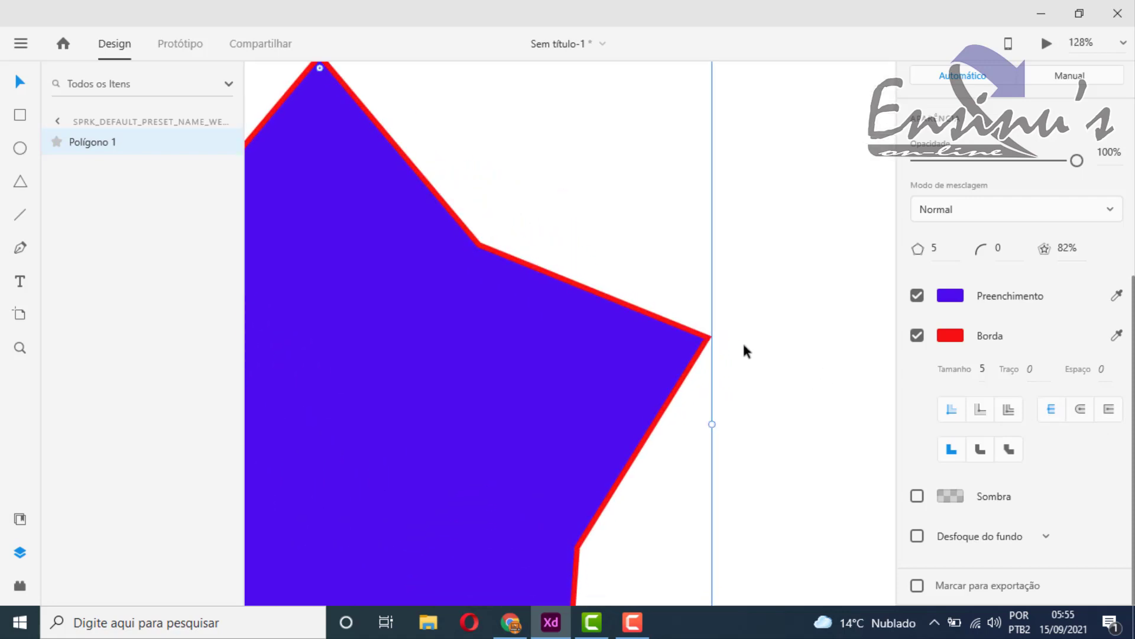
{"action": "scroll", "coordinate": [743, 341], "scroll_direction": "up", "scroll_amount": 2}
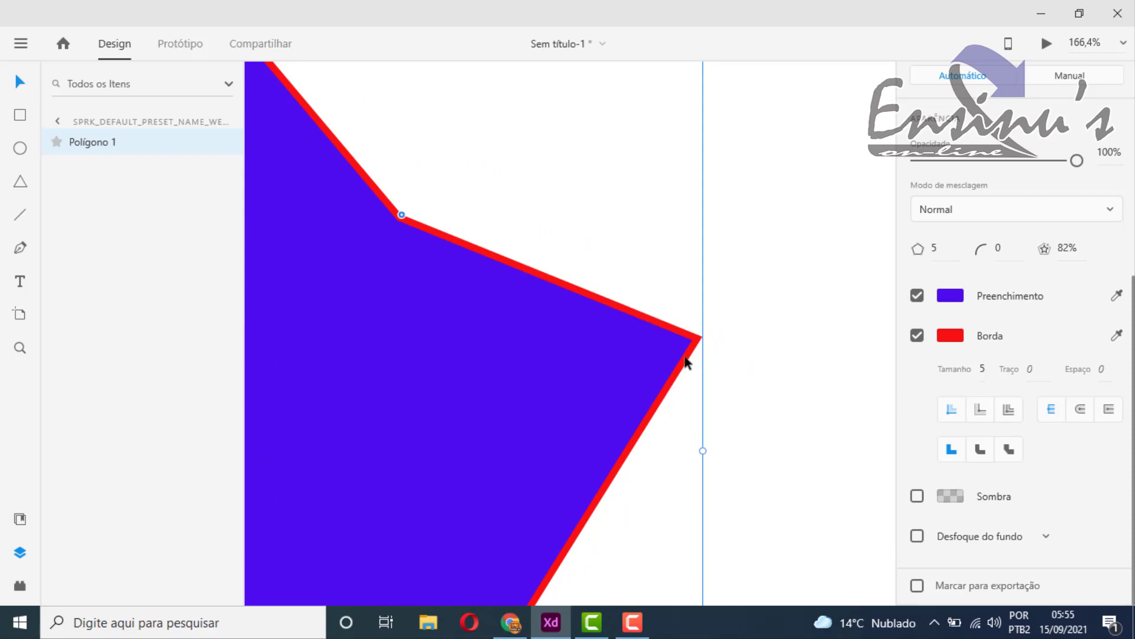
{"action": "left_click", "coordinate": [1084, 414]}
{"action": "scroll", "coordinate": [680, 340], "scroll_direction": "up", "scroll_amount": 5}
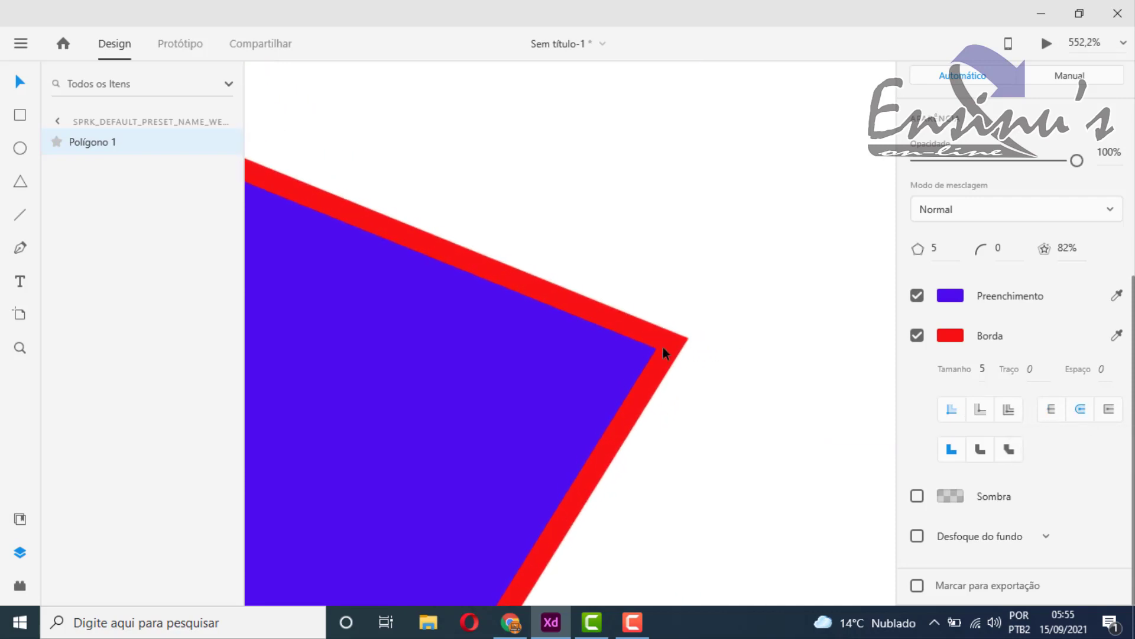
{"action": "scroll", "coordinate": [663, 350], "scroll_direction": "up", "scroll_amount": 3}
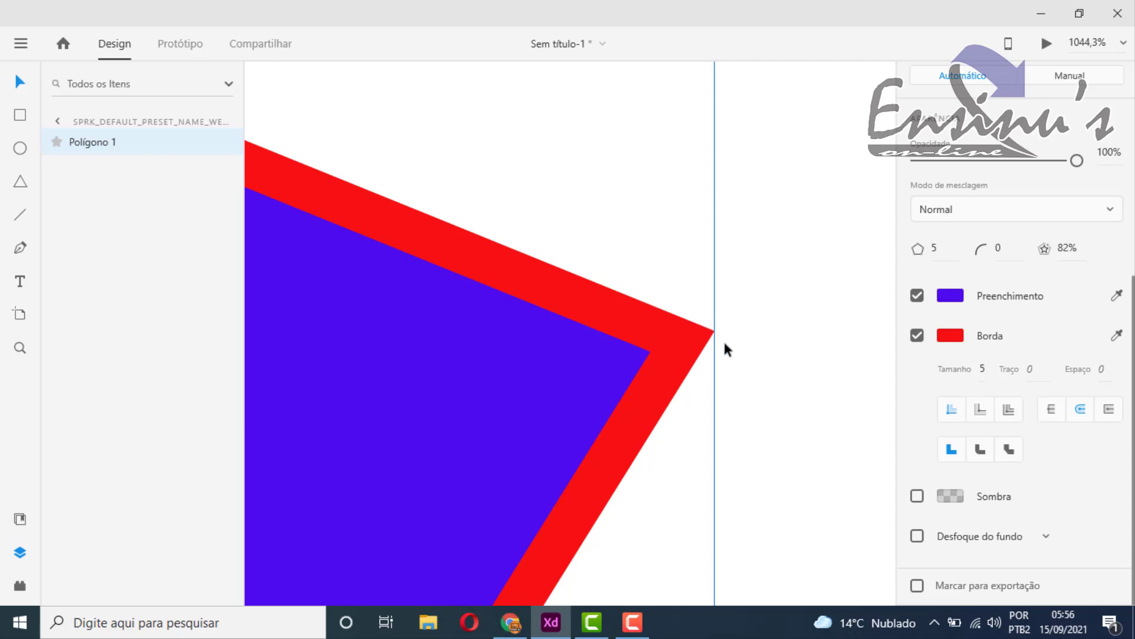
{"action": "left_click", "coordinate": [983, 454]}
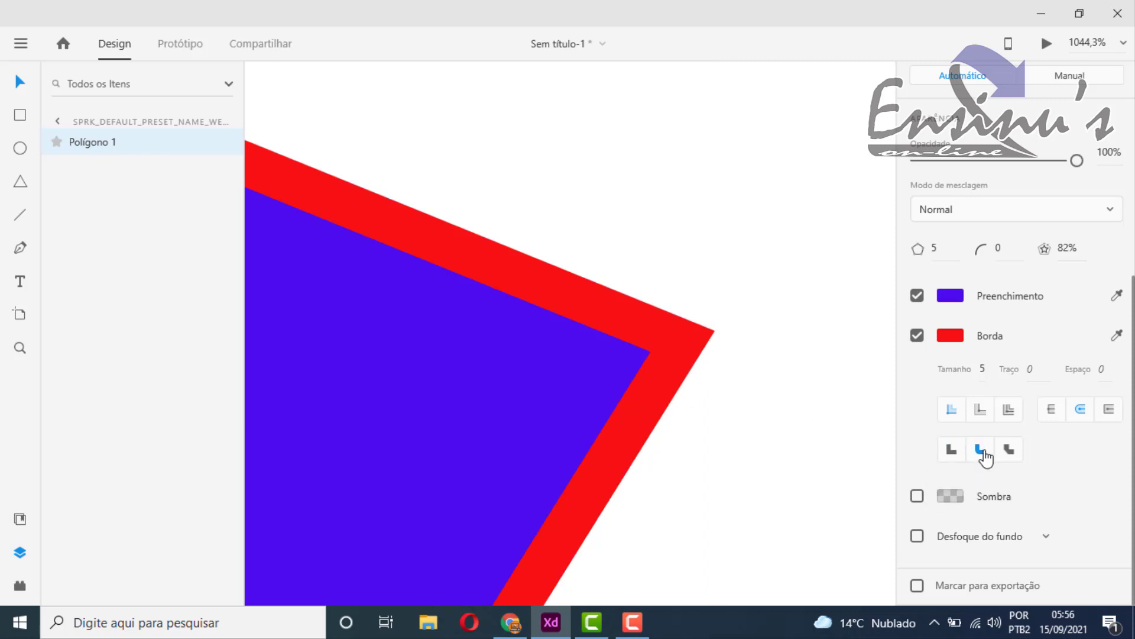
- Bevel the star border's corner join and add a shadow to the star offset 15 in X and 5 in Y
{"action": "left_click", "coordinate": [1009, 452]}
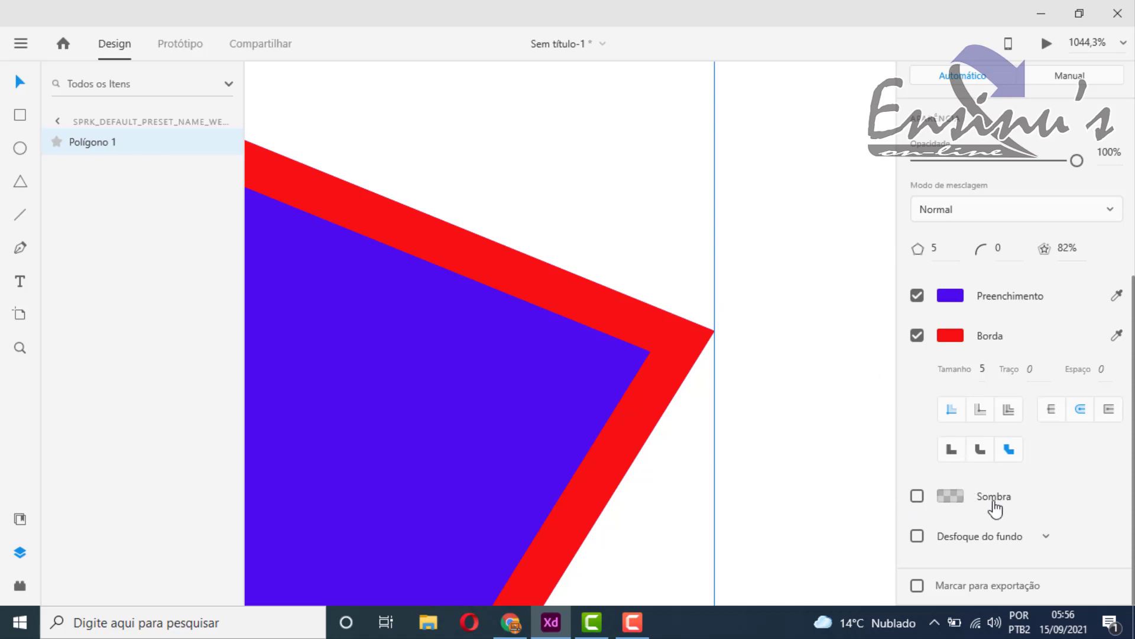
{"action": "left_click", "coordinate": [917, 496]}
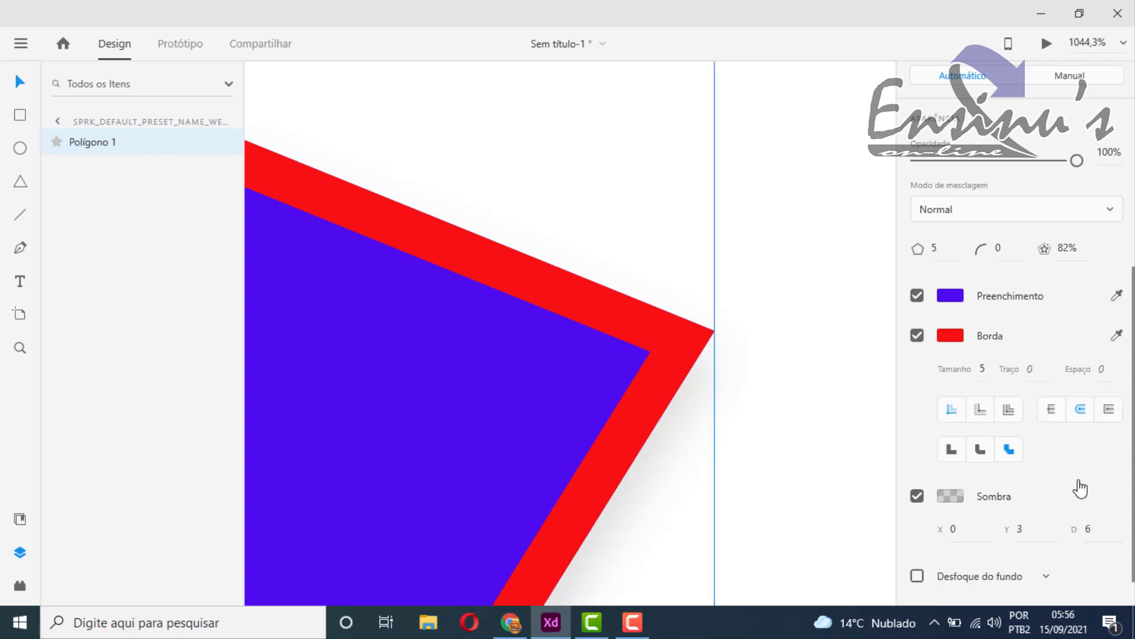
{"action": "scroll", "coordinate": [1076, 488], "scroll_direction": "down", "scroll_amount": 1}
{"action": "left_click", "coordinate": [959, 489]}
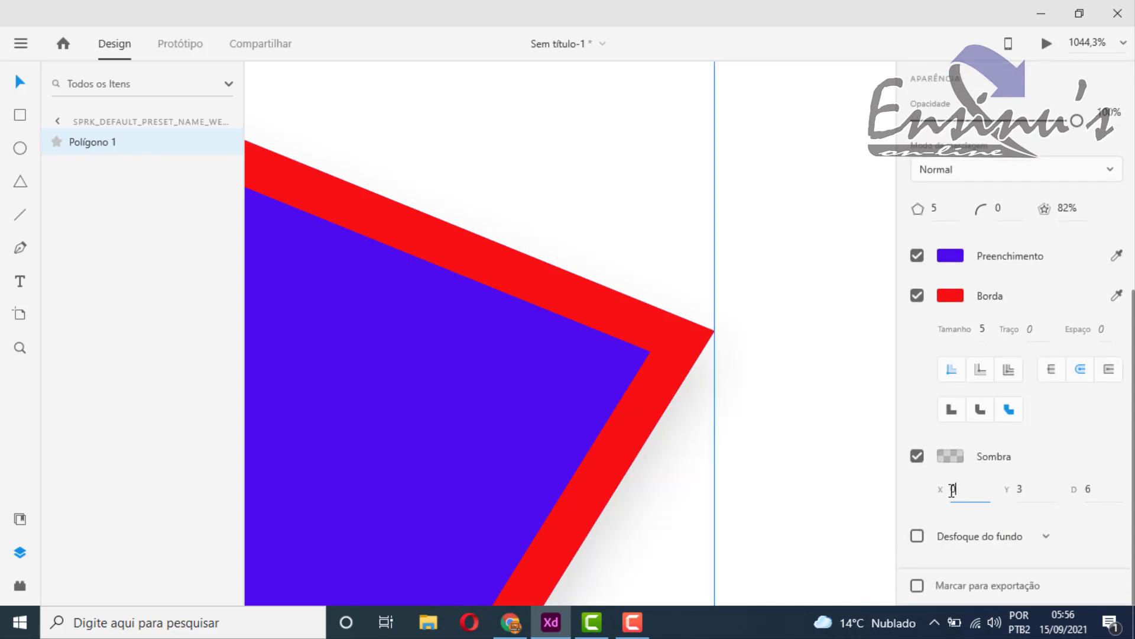
{"action": "type", "text": "15"}
{"action": "key", "text": "Return"}
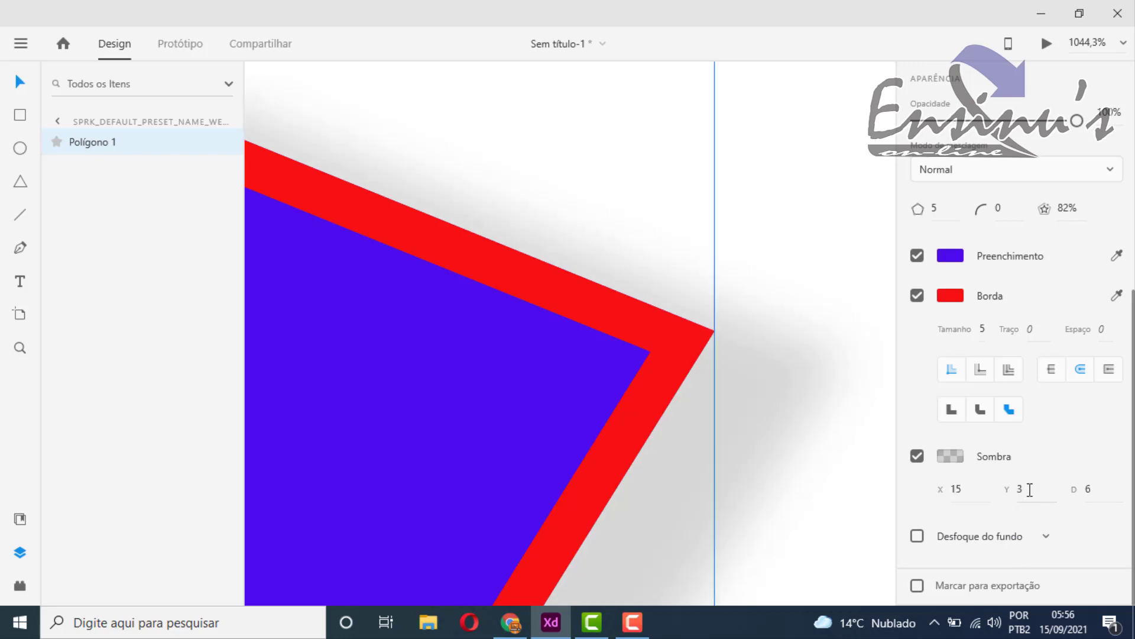
{"action": "left_click", "coordinate": [1030, 489]}
{"action": "double_click", "coordinate": [1014, 489]}
{"action": "type", "text": "5"}
{"action": "key", "text": "Return"}
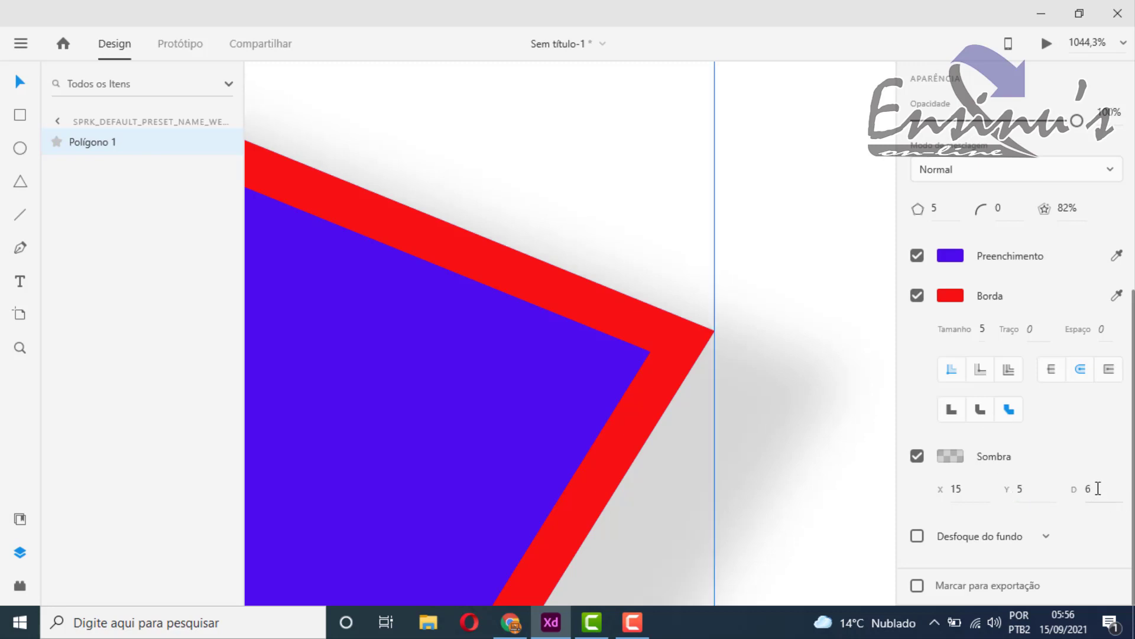
- Try a blur of 0 on the star's shadow and settle on a blur of 5
{"action": "double_click", "coordinate": [1094, 488]}
{"action": "type", "text": "0"}
{"action": "key", "text": "Return"}
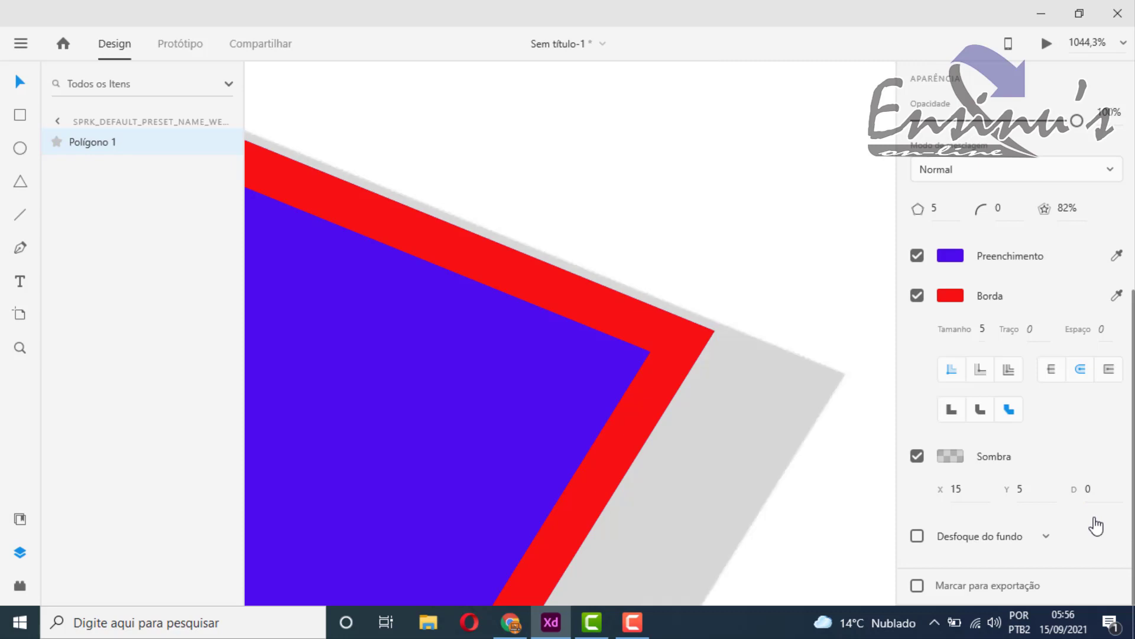
{"action": "double_click", "coordinate": [1098, 489]}
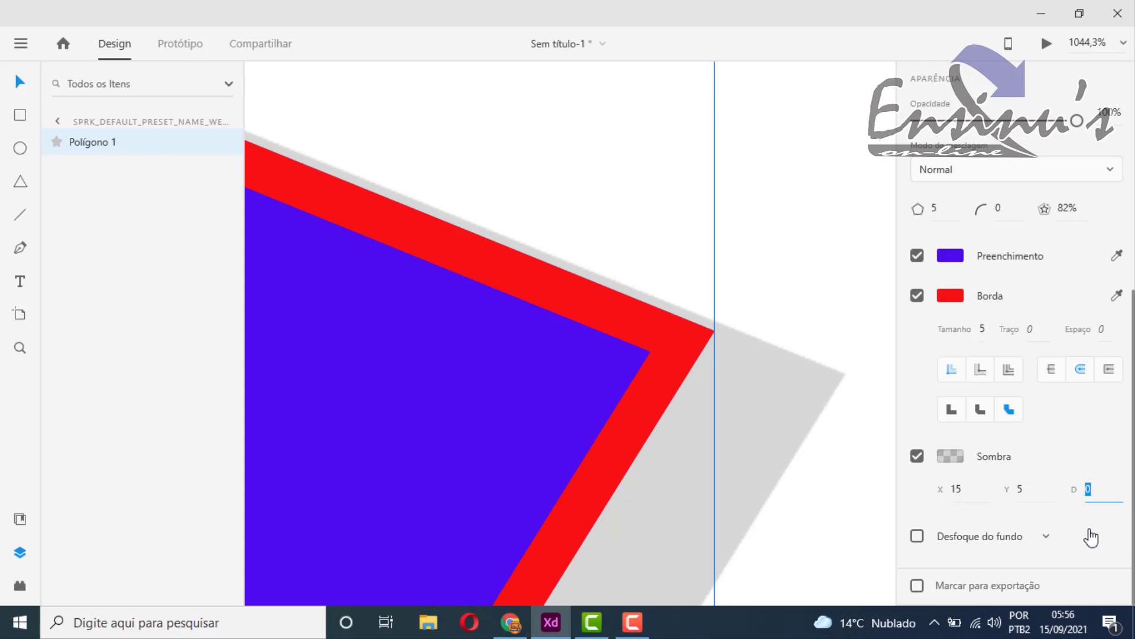
{"action": "type", "text": "5"}
{"action": "key", "text": "Return"}
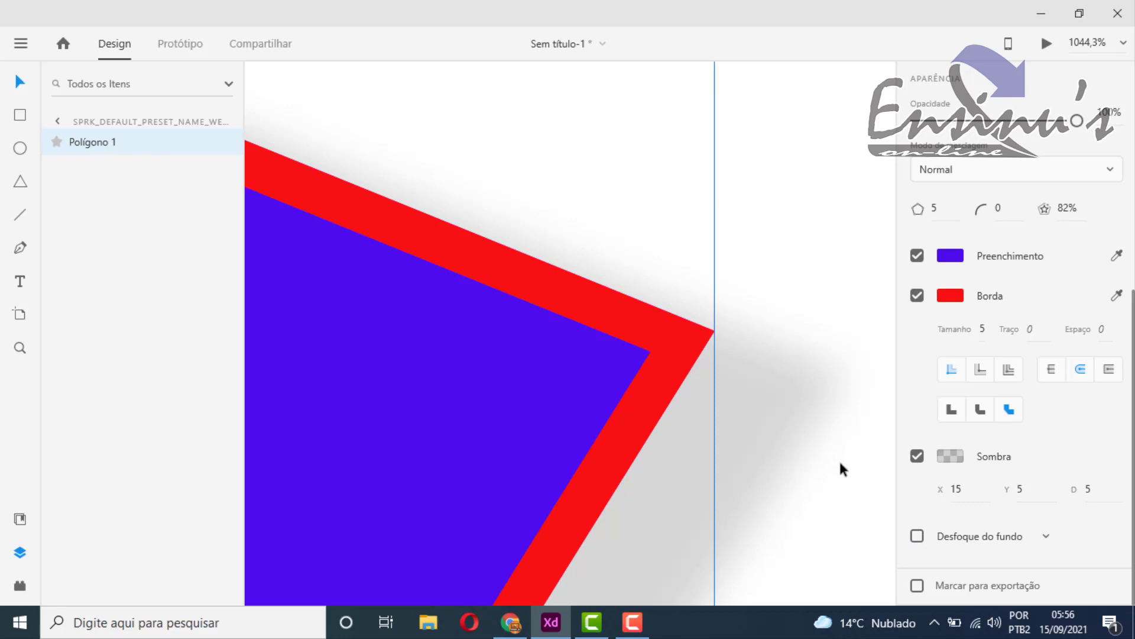
- Delete the star from the artboard
{"action": "key", "text": "ctrl+0"}
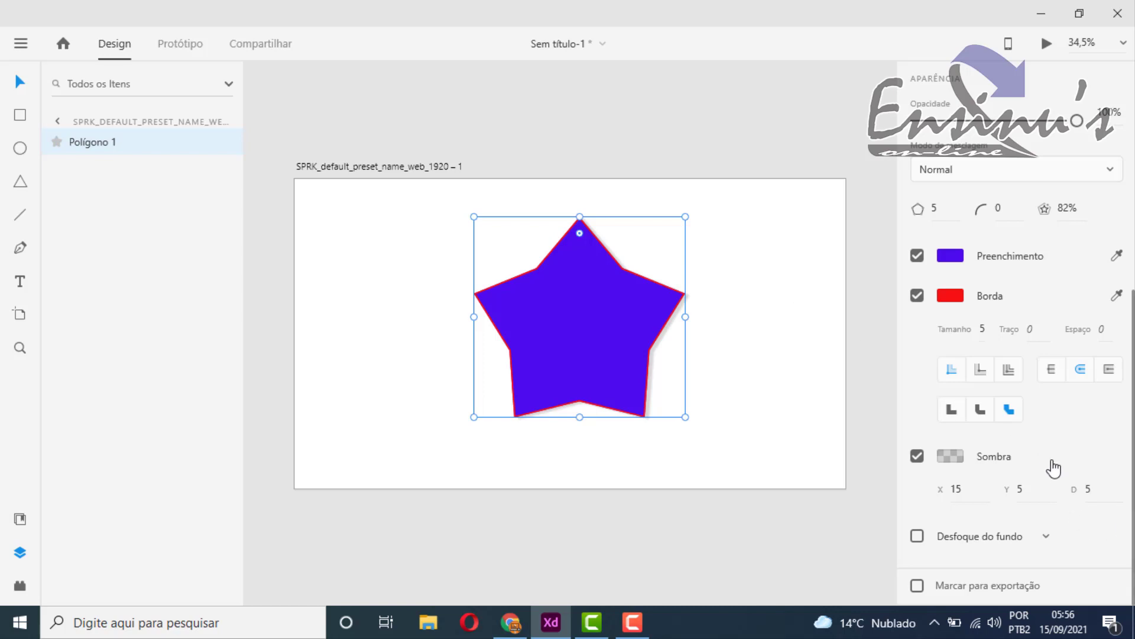
{"action": "scroll", "coordinate": [1059, 477], "scroll_direction": "up", "scroll_amount": 4}
{"action": "scroll", "coordinate": [1061, 485], "scroll_direction": "up", "scroll_amount": 3}
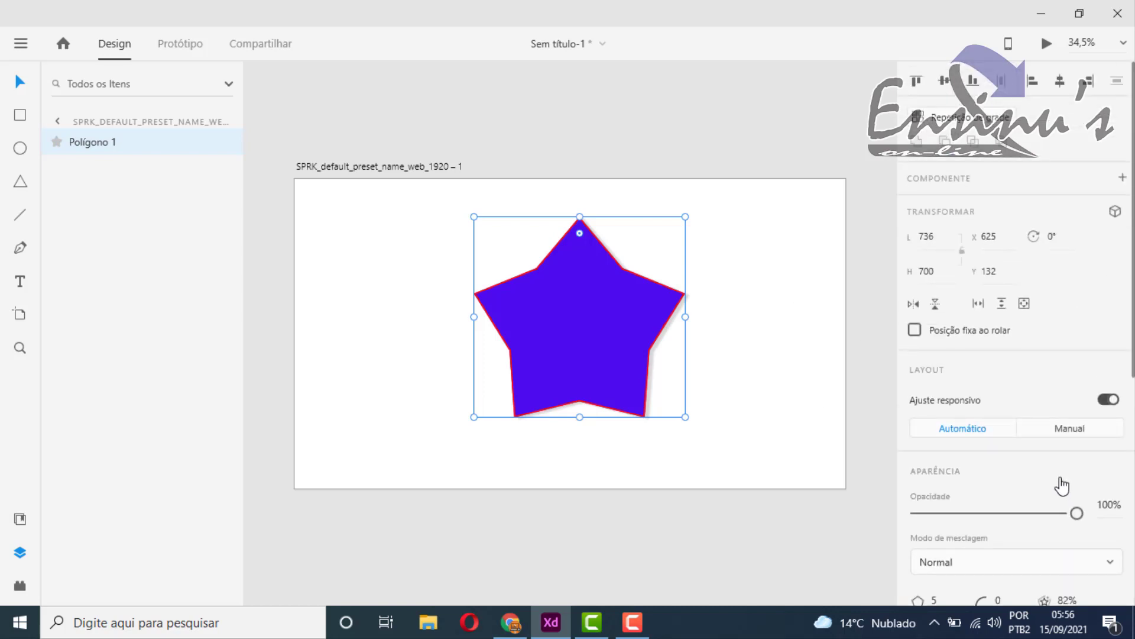
{"action": "scroll", "coordinate": [1063, 481], "scroll_direction": "down", "scroll_amount": 3}
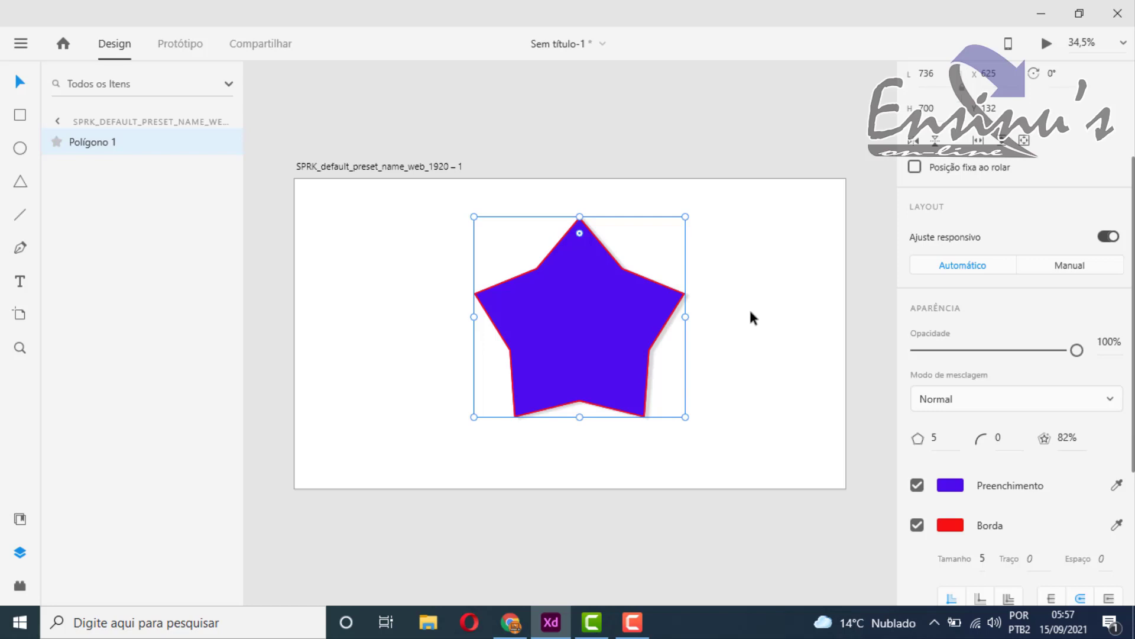
{"action": "key", "text": "Delete"}
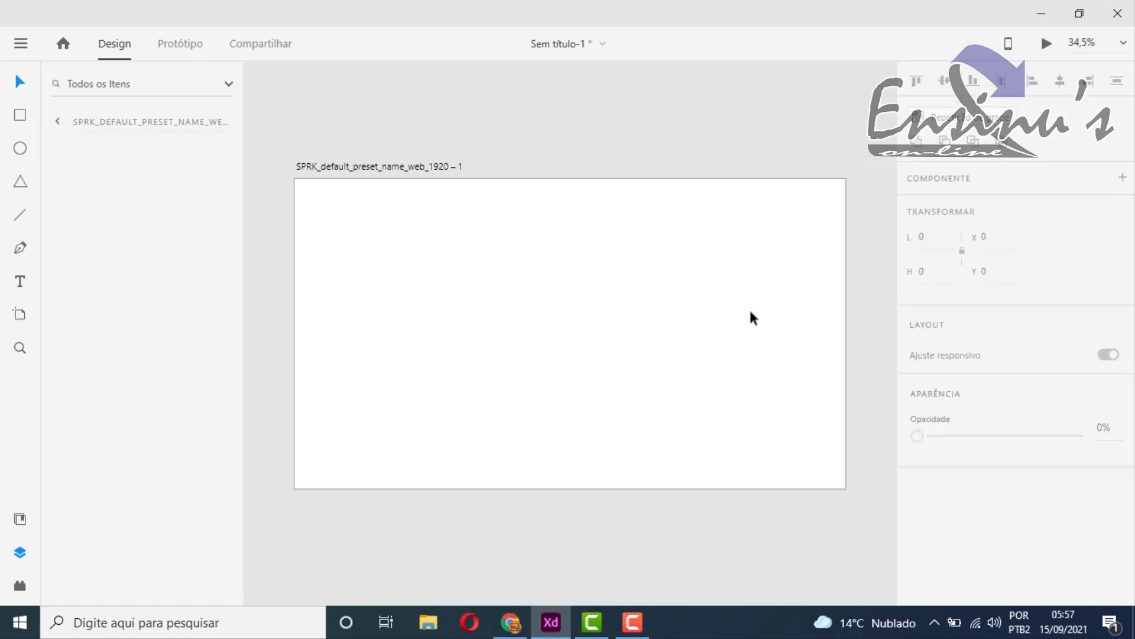
- Draw a horizontal line across the middle of the artboard with the Line tool and set its width to 1000
{"action": "left_click", "coordinate": [20, 220]}
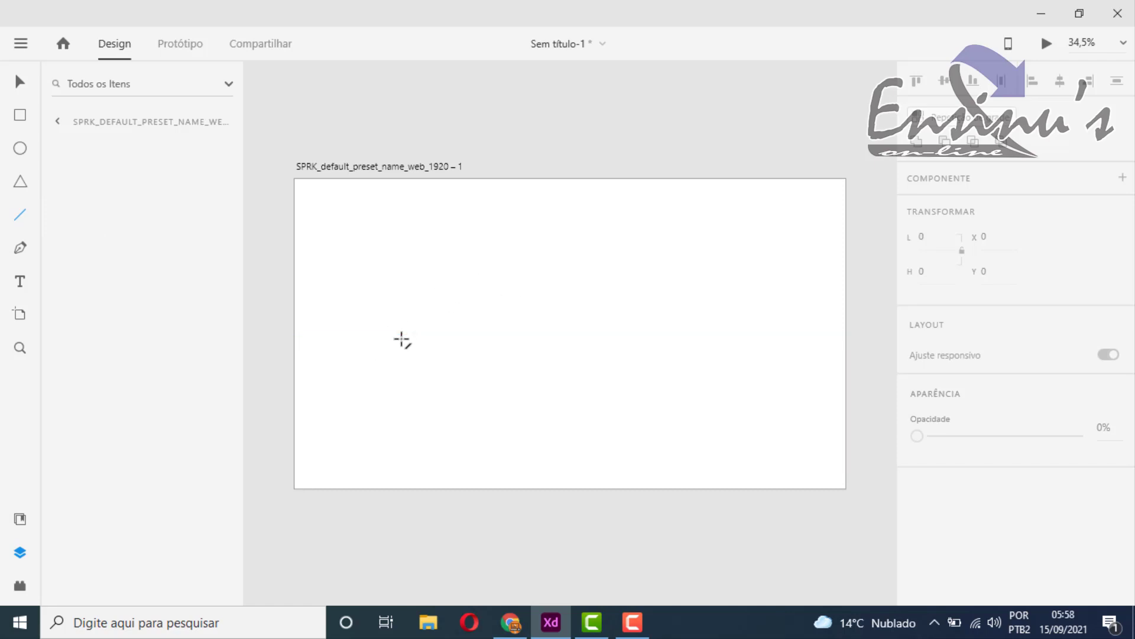
{"action": "left_click_drag", "start_coordinate": [401, 340], "coordinate": [723, 333]}
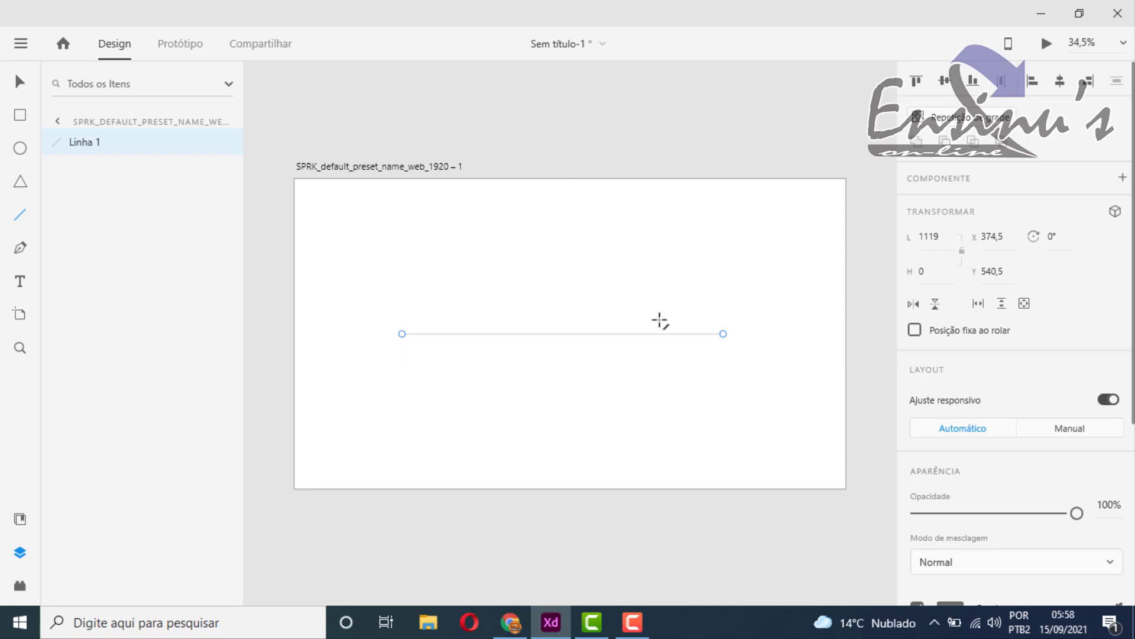
{"action": "scroll", "coordinate": [604, 329], "scroll_direction": "up", "scroll_amount": 2}
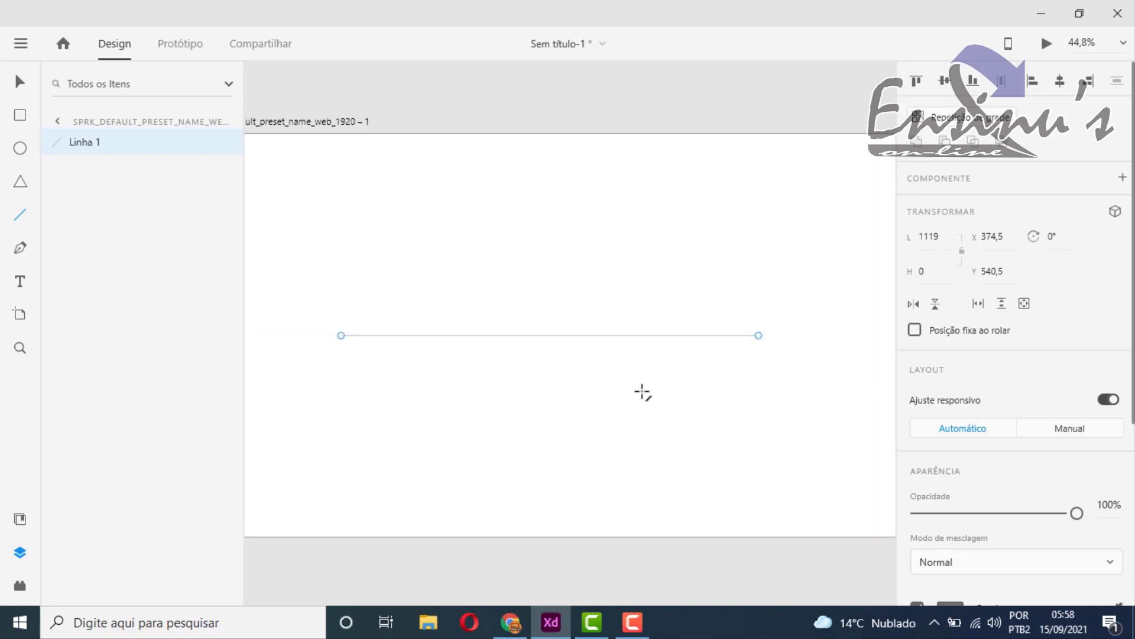
{"action": "left_click", "coordinate": [930, 236]}
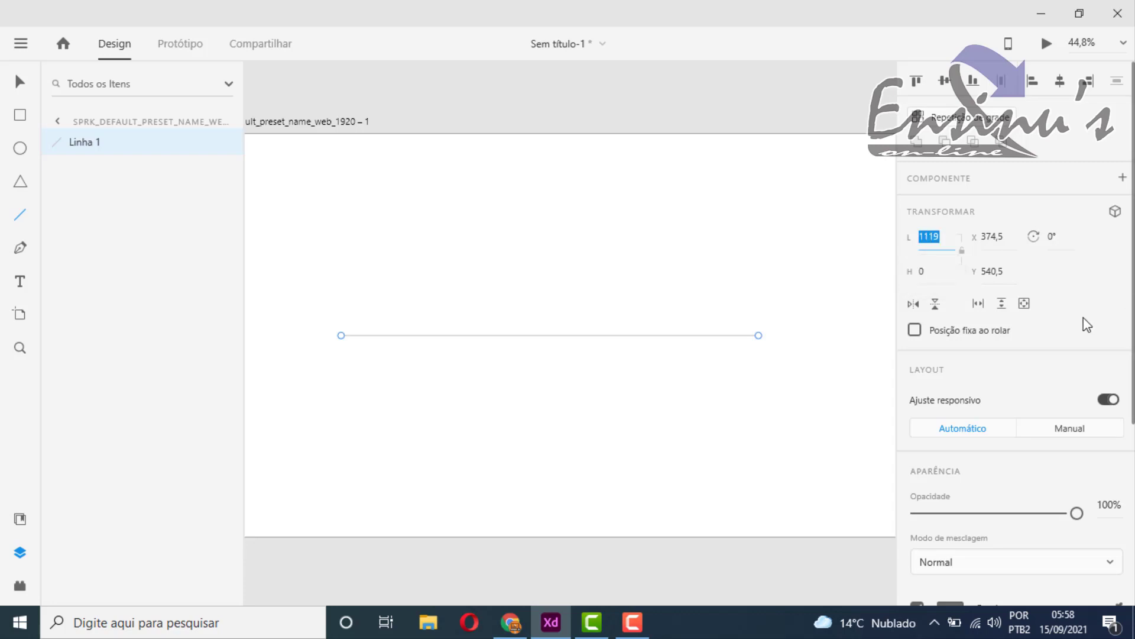
{"action": "type", "text": "1000"}
{"action": "key", "text": "Return"}
- Try to set the line's height to 100
{"action": "left_click", "coordinate": [926, 274]}
{"action": "double_click", "coordinate": [926, 273]}
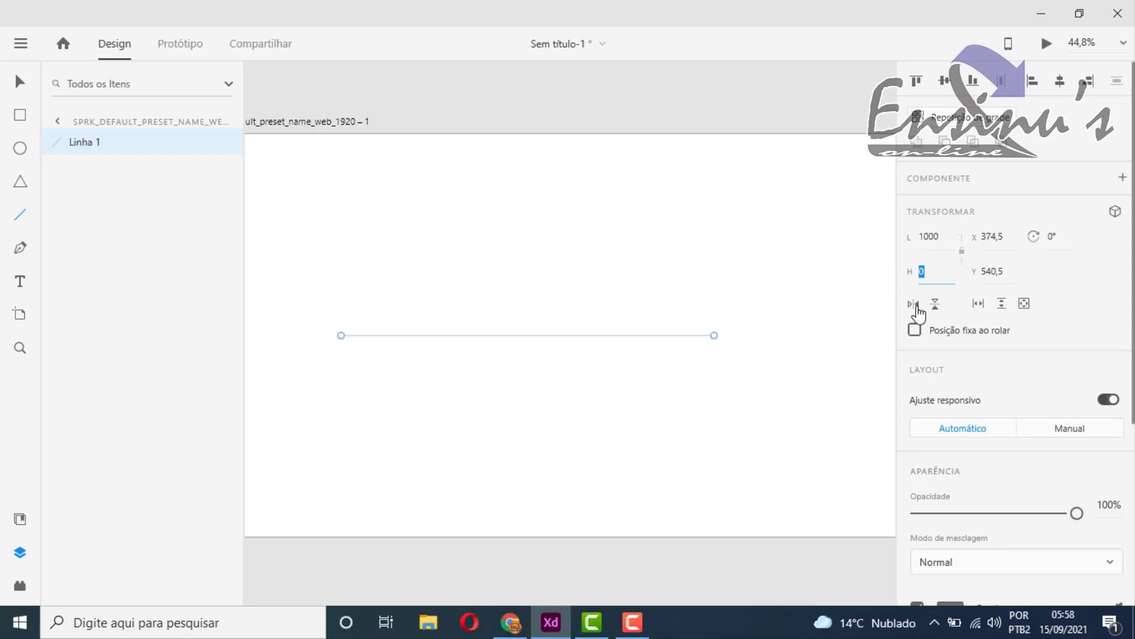
{"action": "type", "text": "100"}
{"action": "key", "text": "Escape"}
- Colour the line's border blue #071EEF
{"action": "scroll", "coordinate": [1047, 263], "scroll_direction": "down", "scroll_amount": 2}
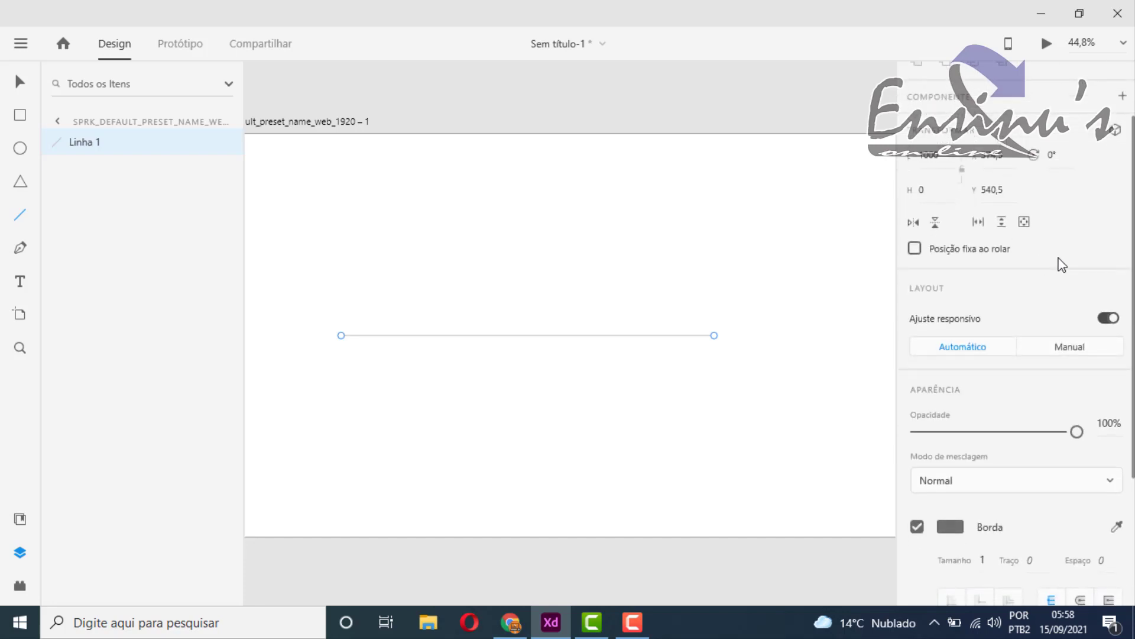
{"action": "scroll", "coordinate": [1069, 254], "scroll_direction": "down", "scroll_amount": 4}
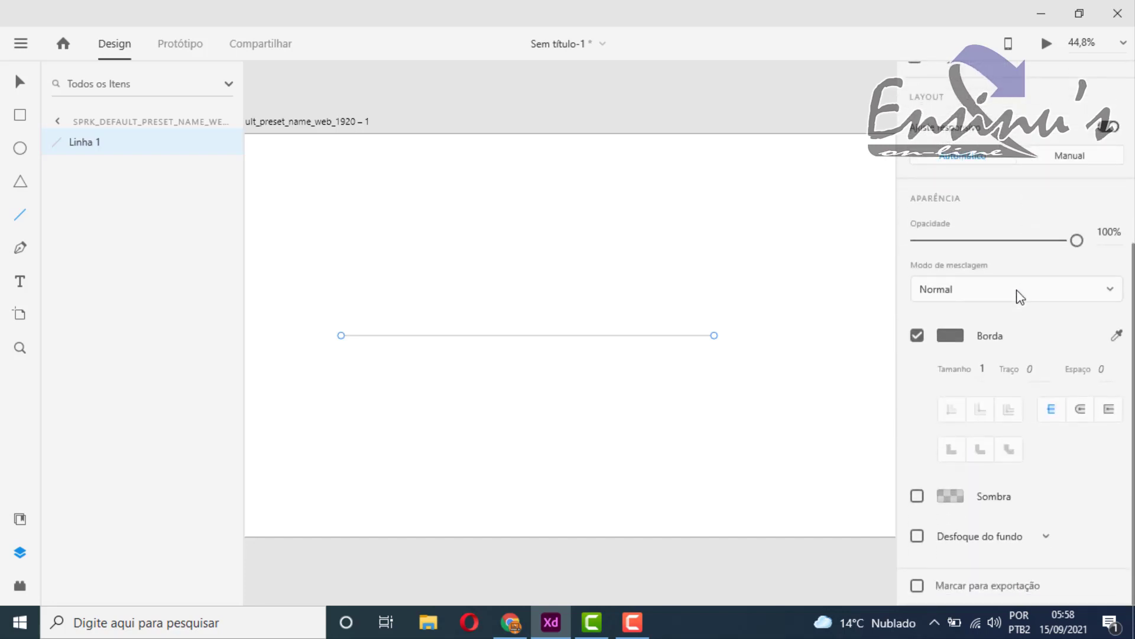
{"action": "left_click", "coordinate": [954, 335]}
{"action": "left_click", "coordinate": [866, 270]}
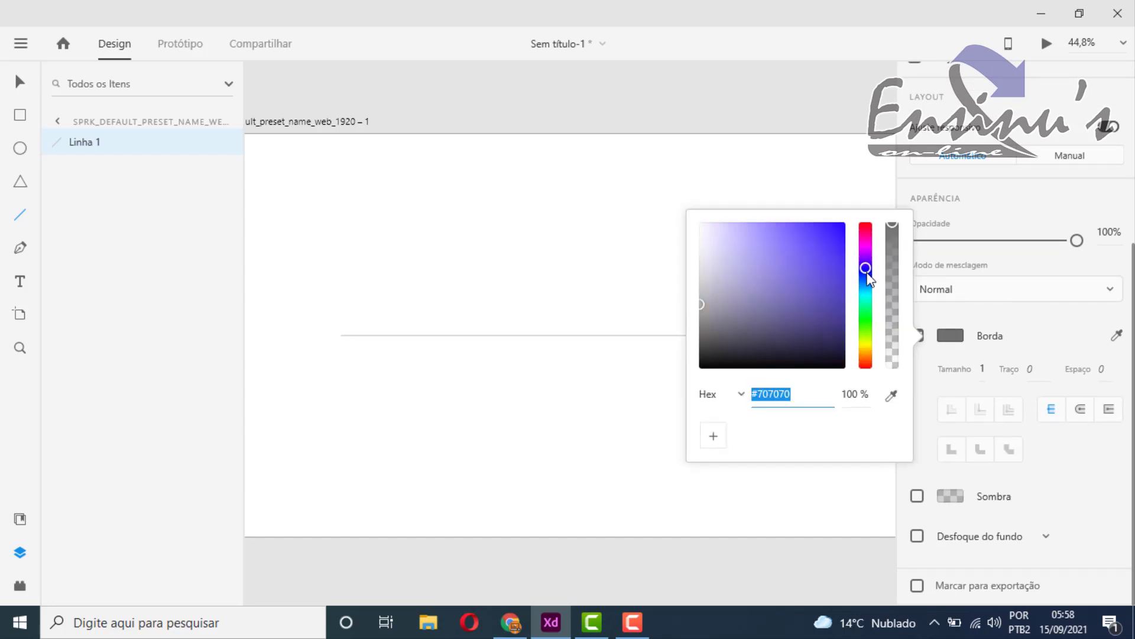
{"action": "left_click", "coordinate": [841, 231]}
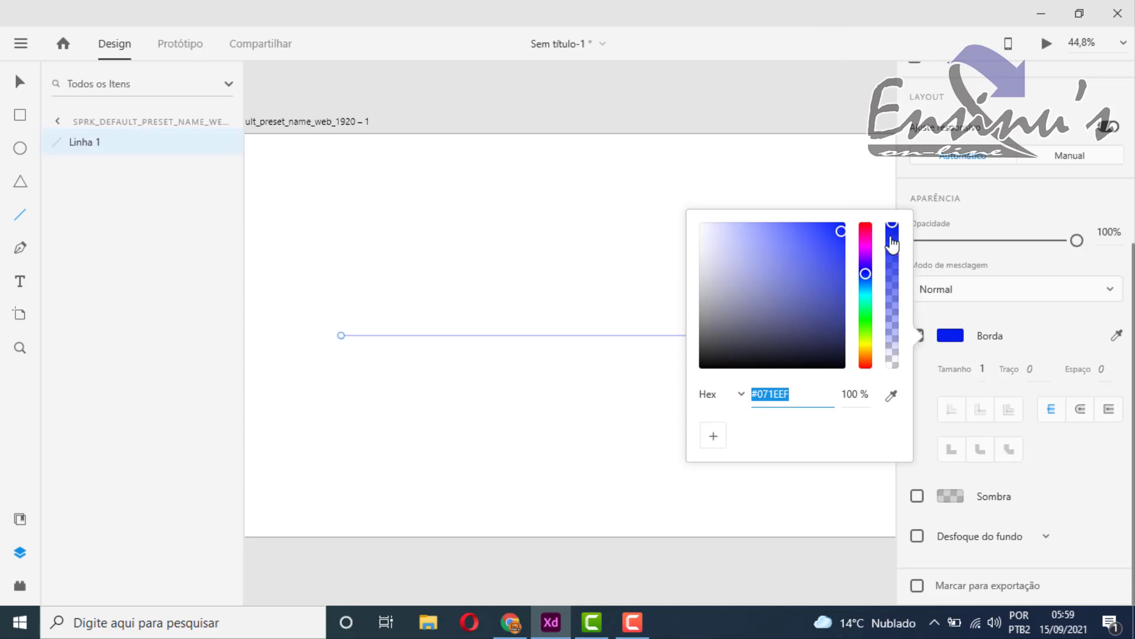
{"action": "left_click", "coordinate": [955, 334]}
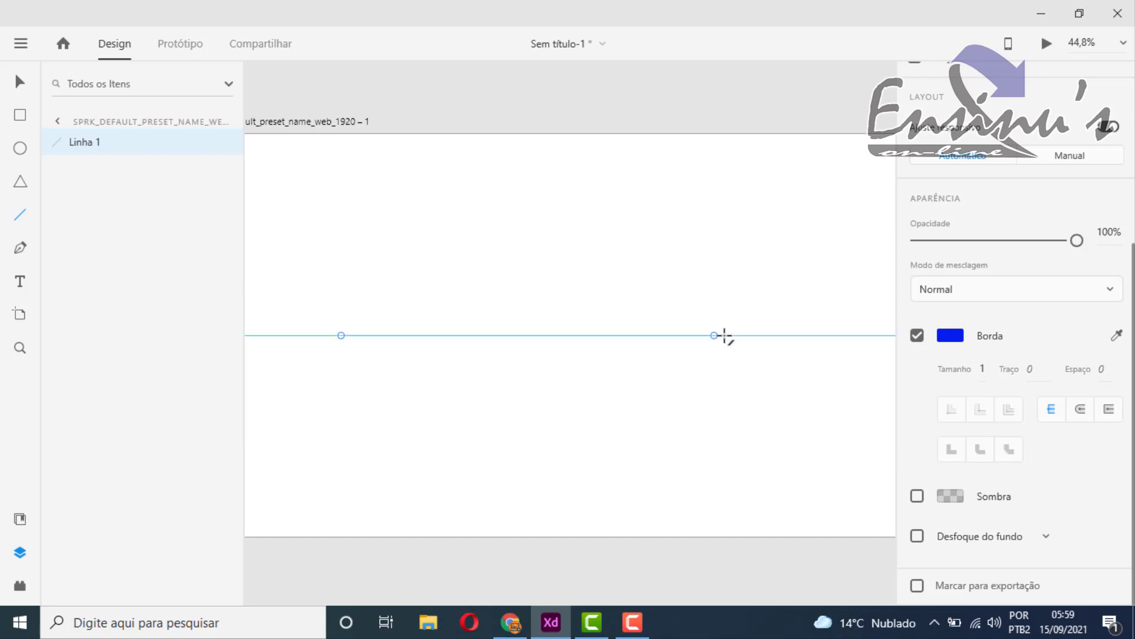
- Set the line's border size to 7
{"action": "scroll", "coordinate": [724, 336], "scroll_direction": "up", "scroll_amount": 6}
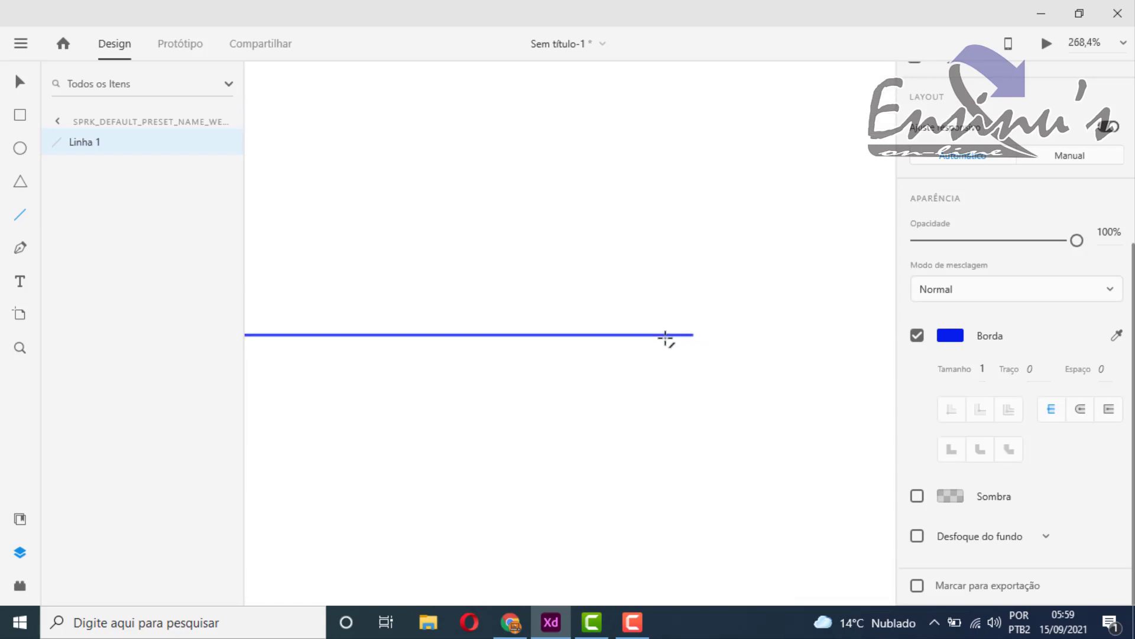
{"action": "scroll", "coordinate": [665, 337], "scroll_direction": "up", "scroll_amount": 2}
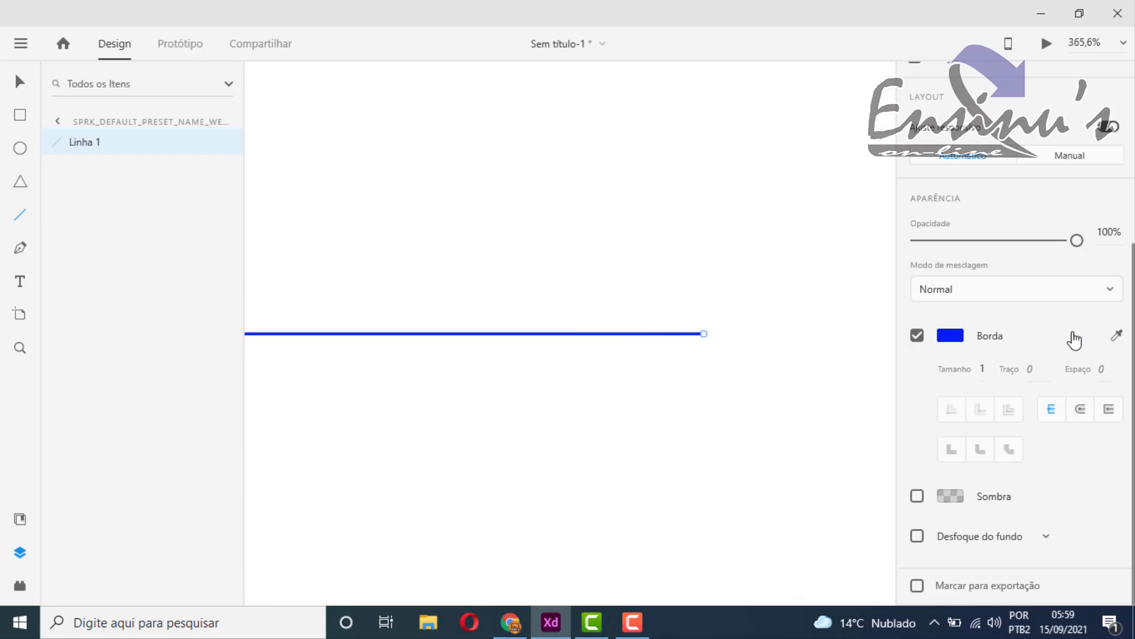
{"action": "left_click", "coordinate": [984, 369]}
{"action": "key", "text": "Return"}
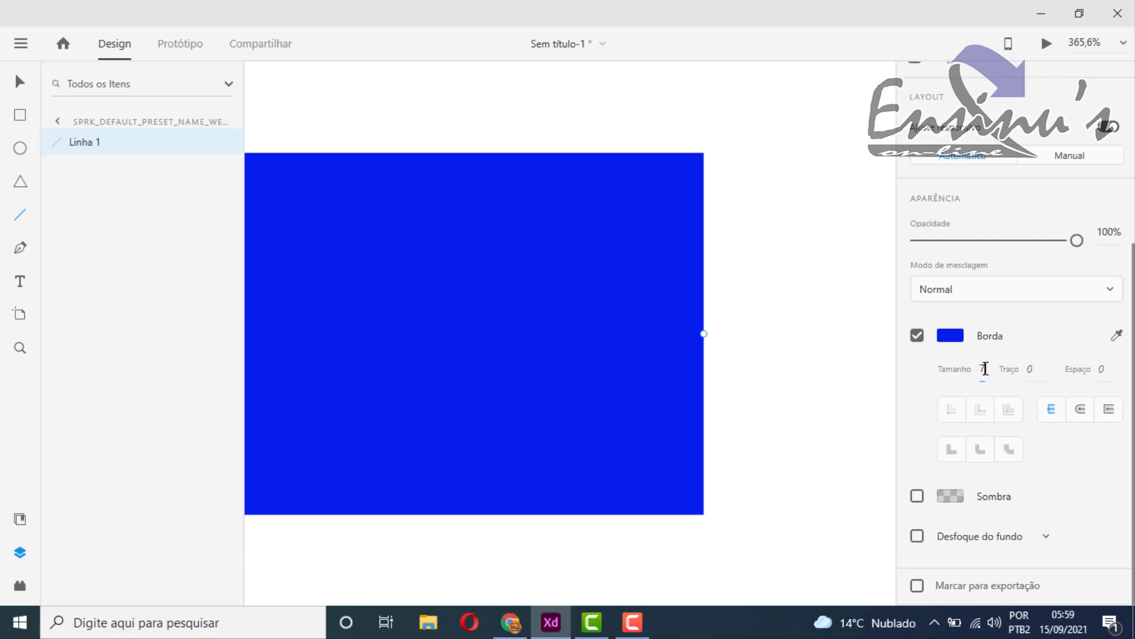
{"action": "type", "text": "7"}
{"action": "key", "text": "Return"}
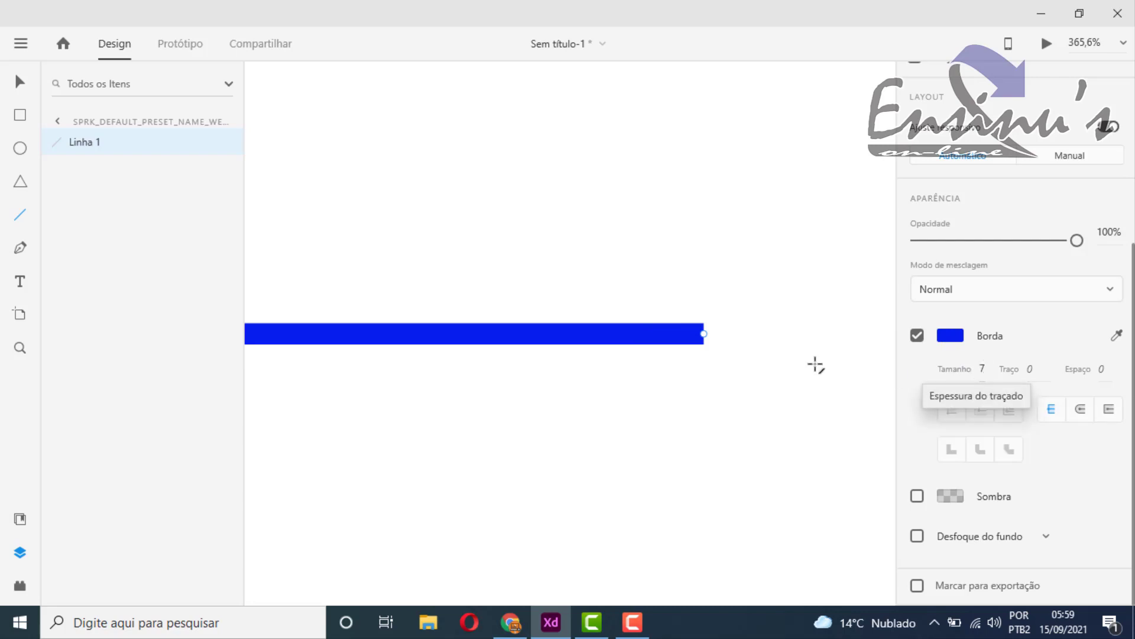
- Make the line dashed with a dash length of 5 and a gap of 10
{"action": "left_click", "coordinate": [1032, 368]}
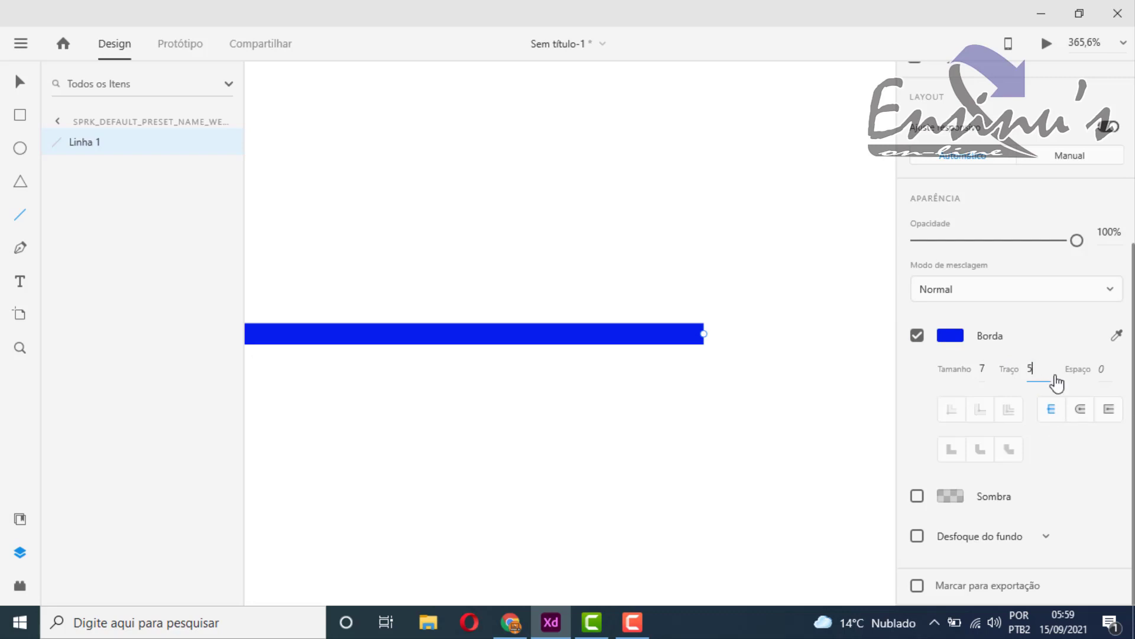
{"action": "type", "text": "5"}
{"action": "key", "text": "Return"}
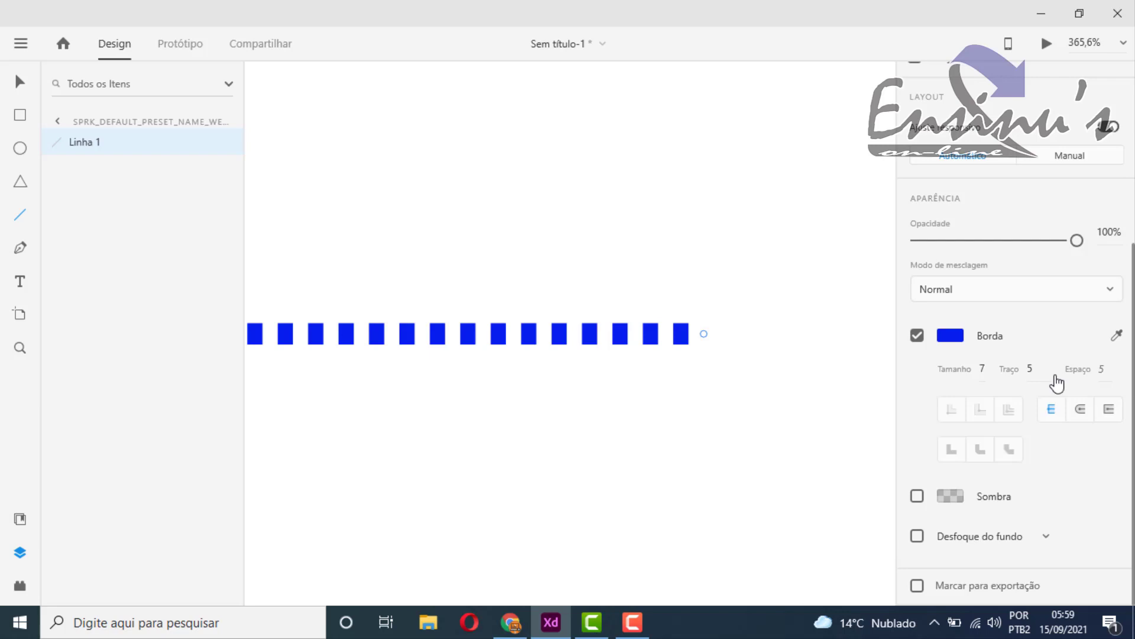
{"action": "left_click", "coordinate": [1101, 372]}
{"action": "key", "text": "Return"}
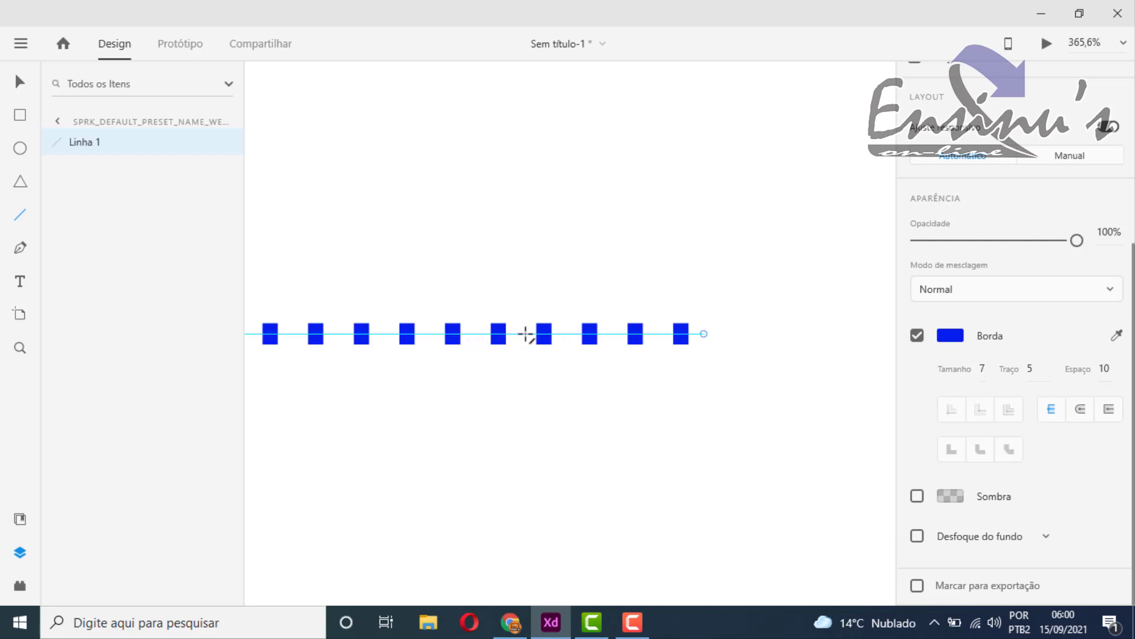
- Reduce the line's dash gap to 5 and try dash lengths of 0 and 1
{"action": "left_click", "coordinate": [1104, 369]}
{"action": "type", "text": "5"}
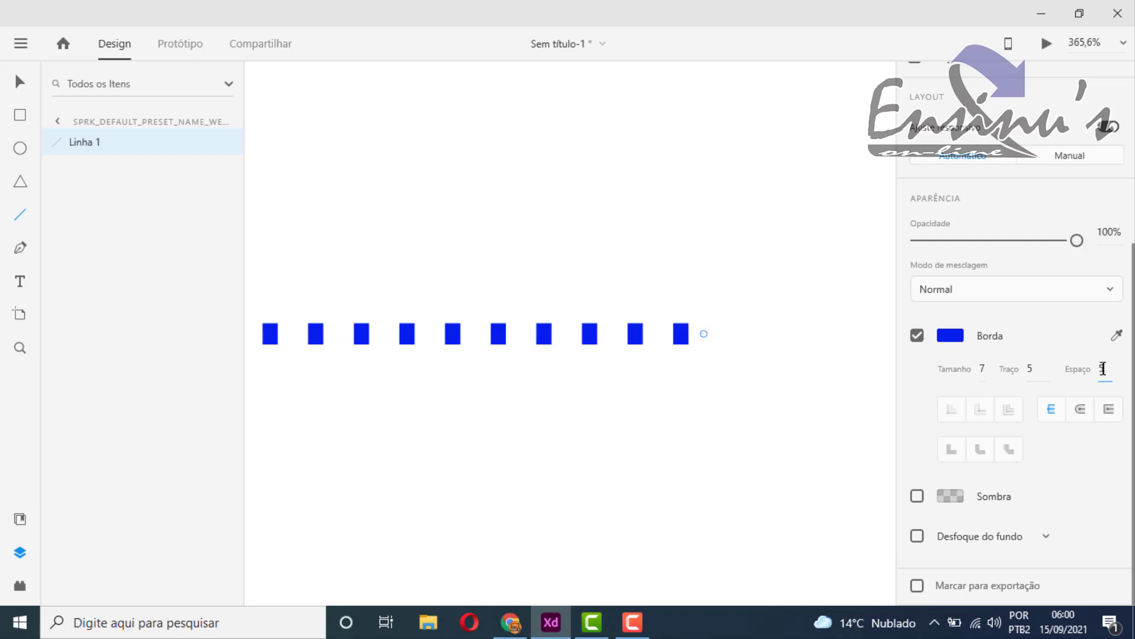
{"action": "key", "text": "Return"}
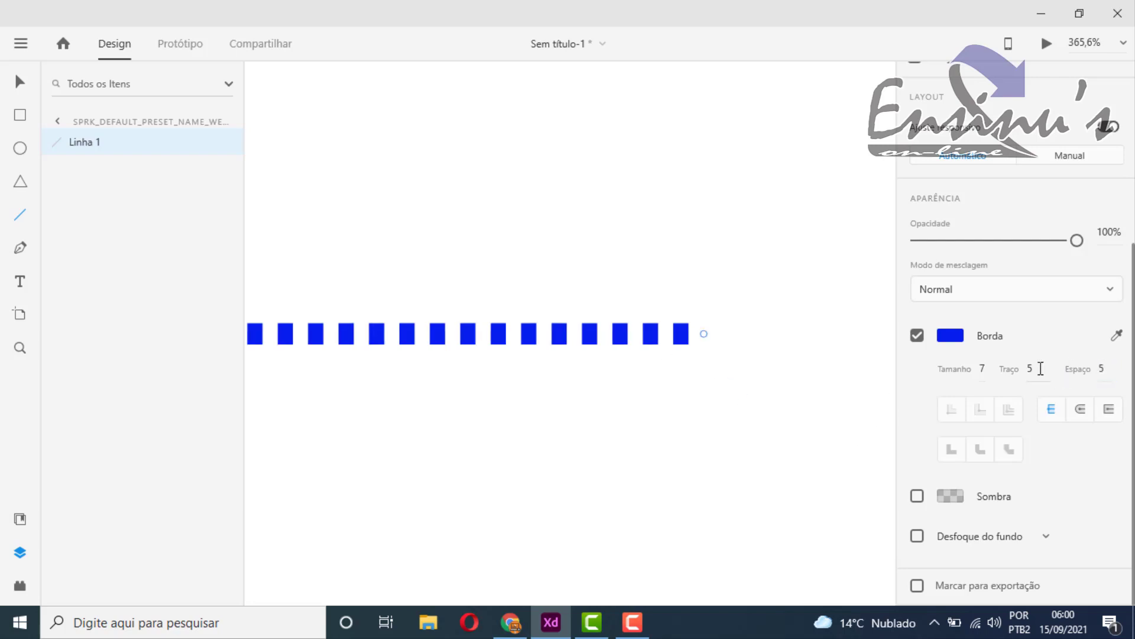
{"action": "left_click", "coordinate": [1032, 369]}
{"action": "type", "text": "0"}
{"action": "key", "text": "Return"}
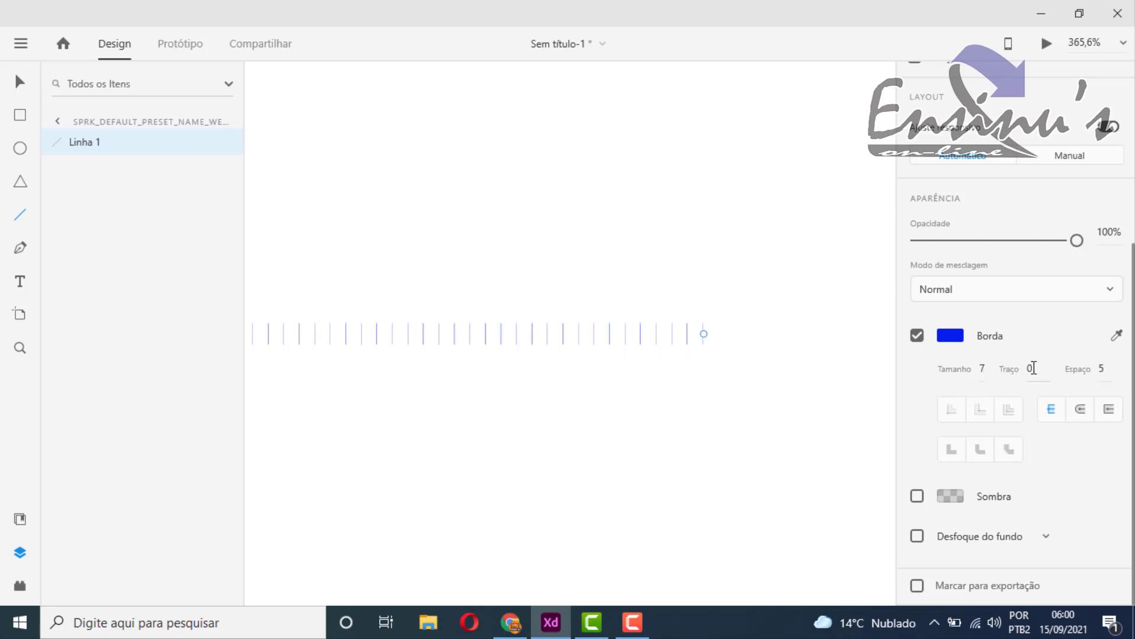
{"action": "left_click", "coordinate": [1034, 368]}
{"action": "left_click_drag", "start_coordinate": [1034, 368], "coordinate": [1015, 371]}
{"action": "key", "text": "Return"}
- Set the line's dash length to 10 and its gap to 0
{"action": "double_click", "coordinate": [1035, 367]}
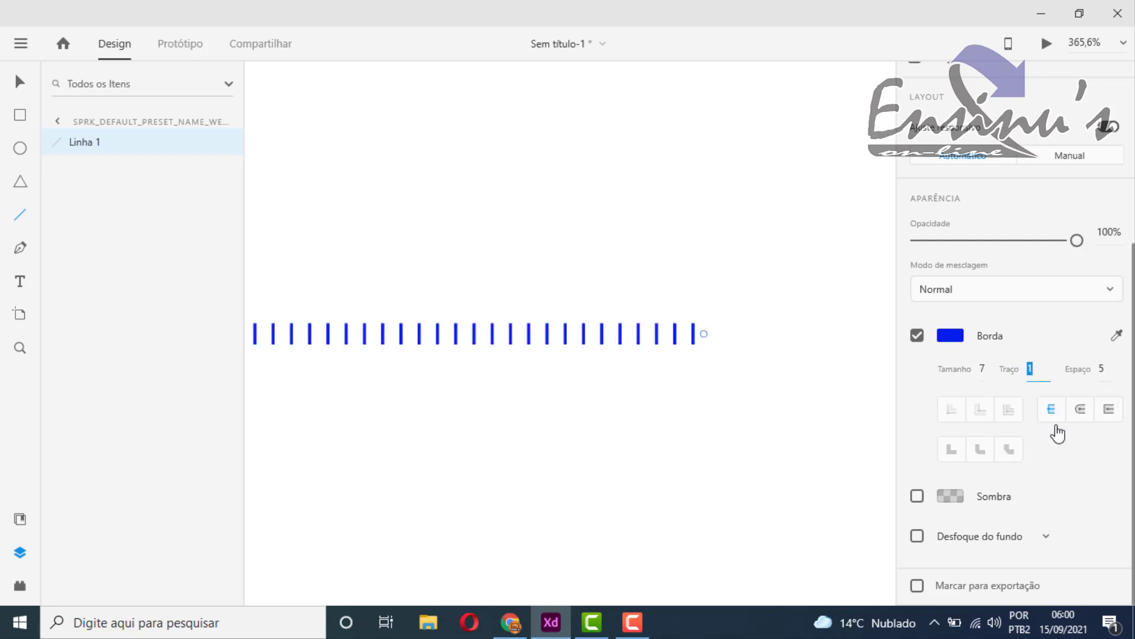
{"action": "type", "text": "10"}
{"action": "key", "text": "Return"}
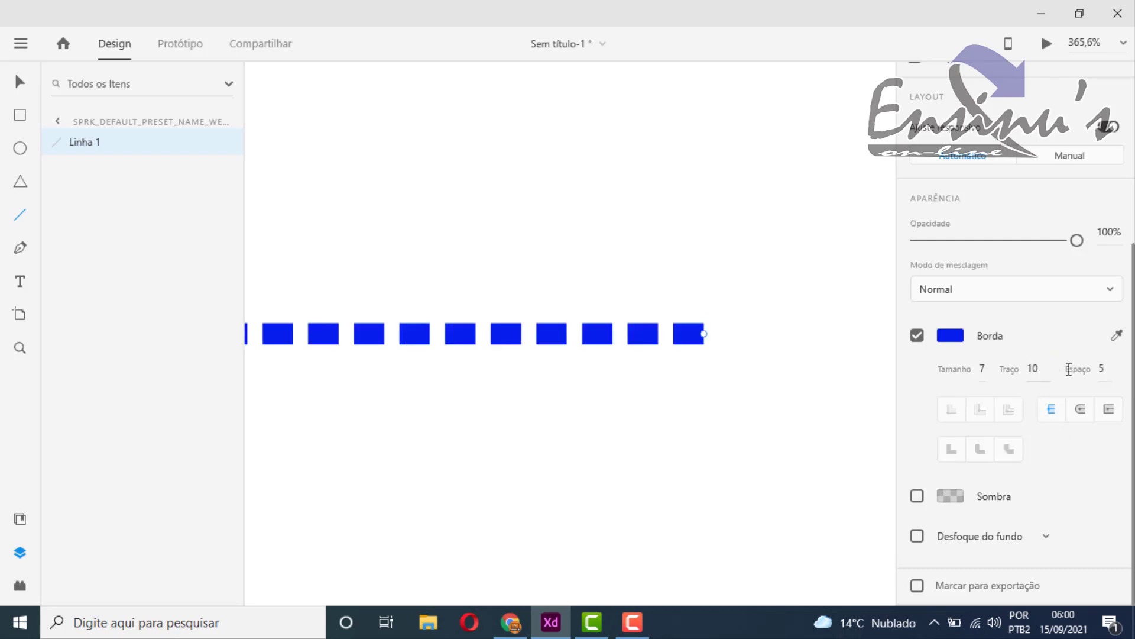
{"action": "double_click", "coordinate": [1098, 370]}
{"action": "type", "text": "0"}
{"action": "key", "text": "Return"}
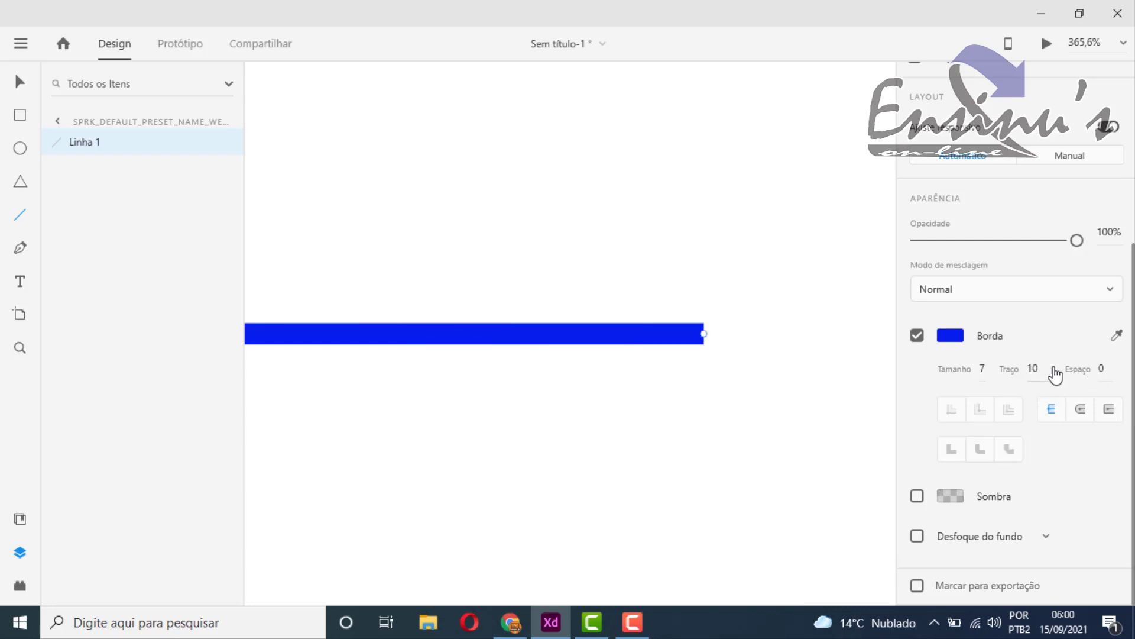
- Set the line's dash length to 5
{"action": "double_click", "coordinate": [1033, 368]}
{"action": "type", "text": "5"}
{"action": "key", "text": "Return"}
- Compare the round, projecting and butt cap styles on the line's end and finish with the round cap
{"action": "scroll", "coordinate": [727, 340], "scroll_direction": "up", "scroll_amount": 5}
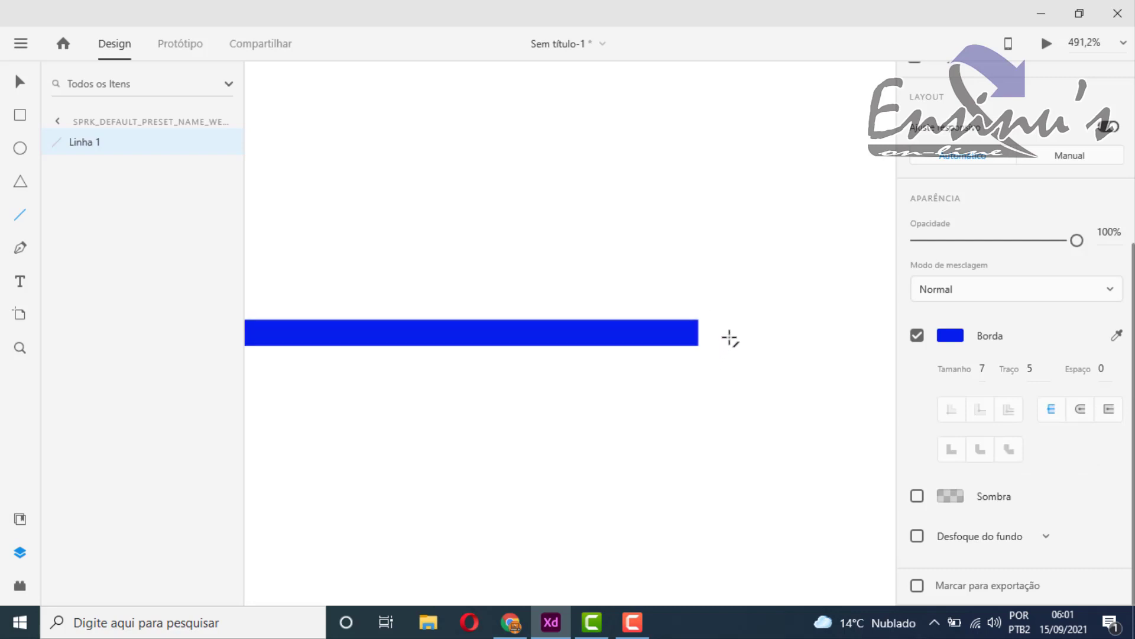
{"action": "scroll", "coordinate": [713, 342], "scroll_direction": "up", "scroll_amount": 1}
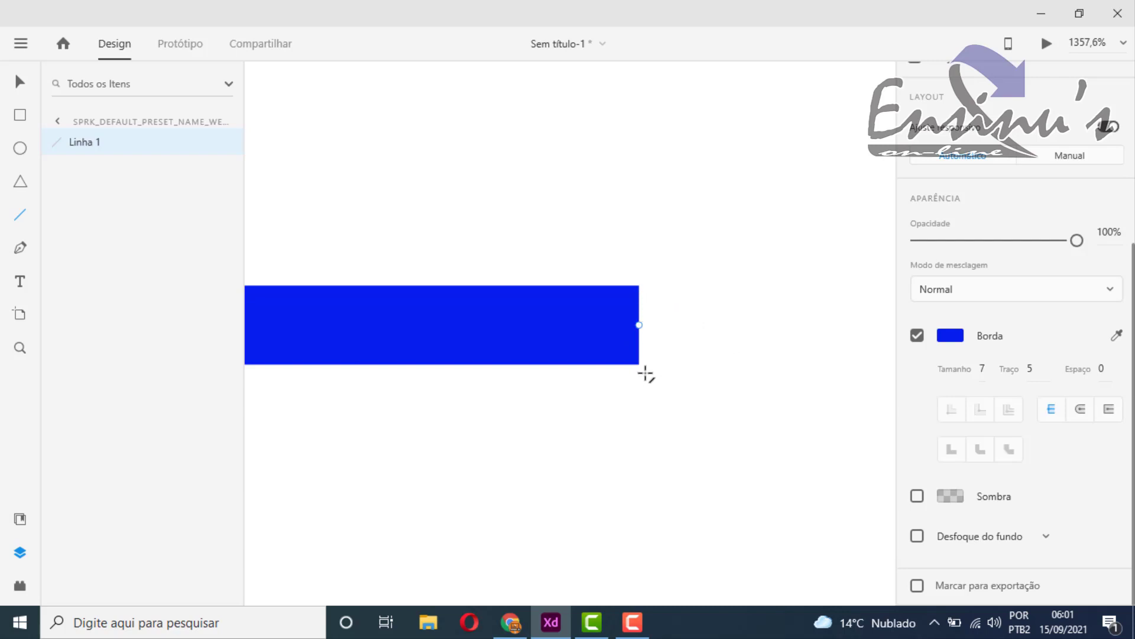
{"action": "left_click", "coordinate": [1081, 409]}
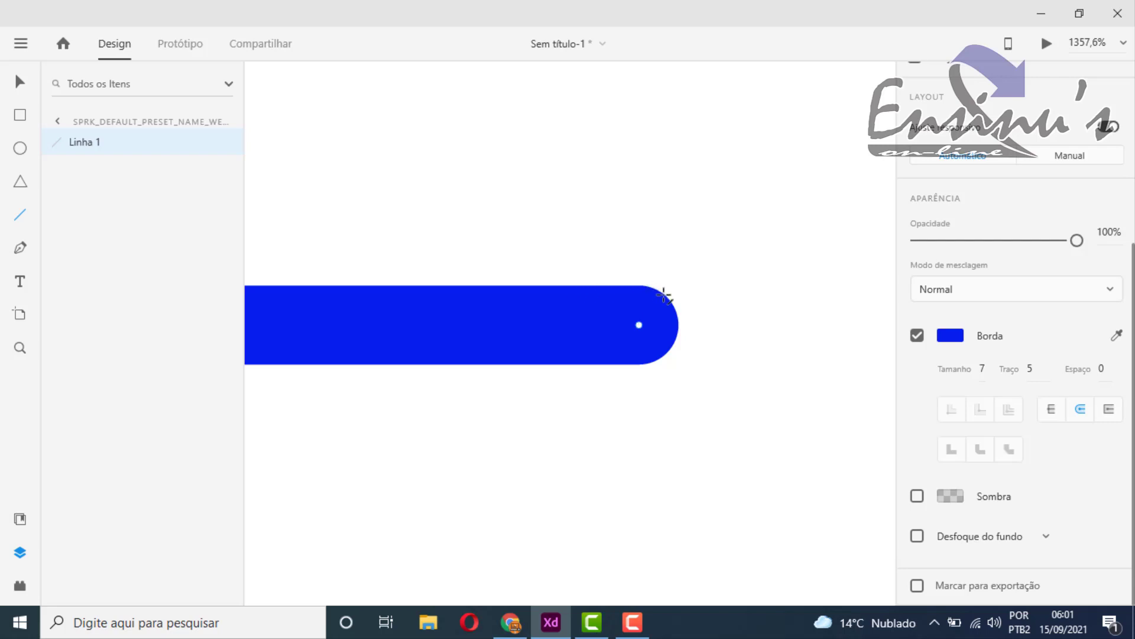
{"action": "left_click", "coordinate": [1109, 412]}
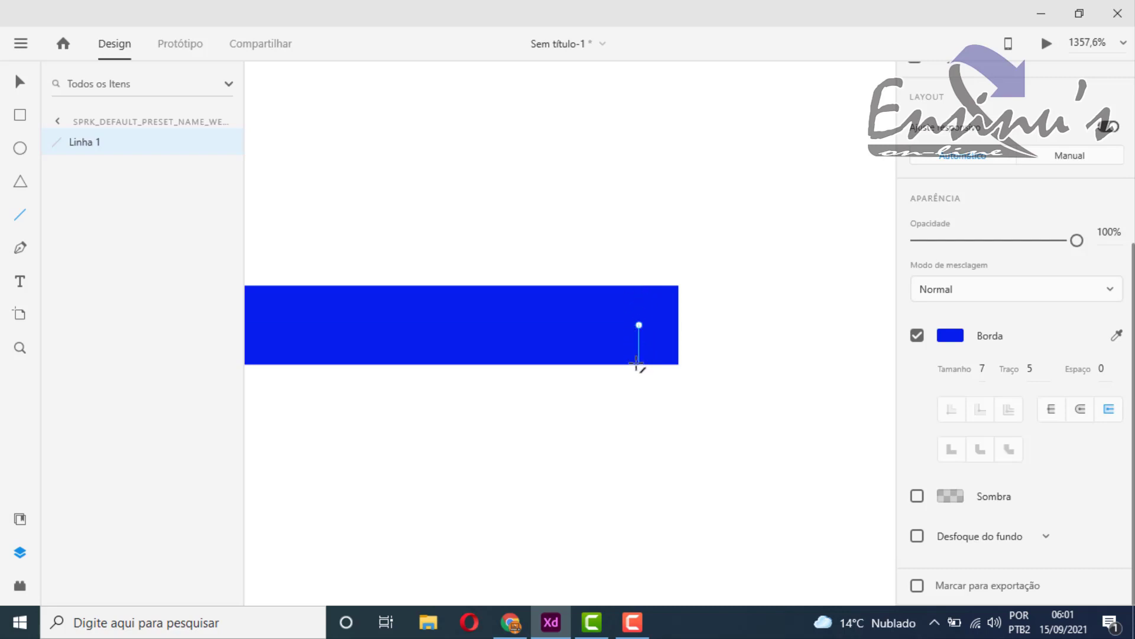
{"action": "left_click", "coordinate": [1051, 409]}
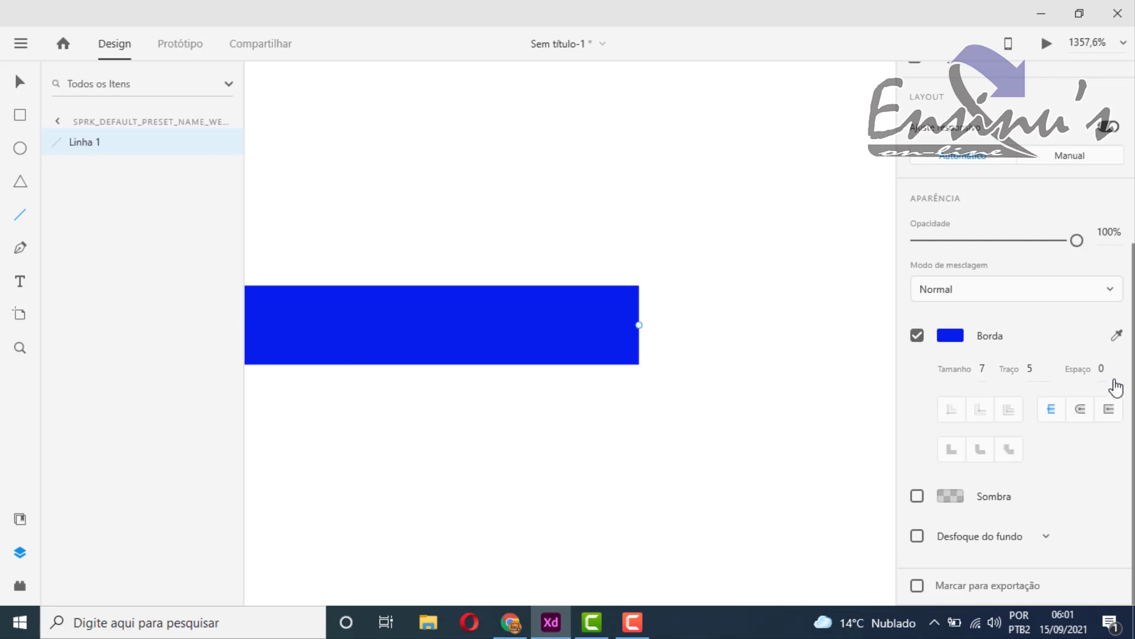
{"action": "left_click", "coordinate": [1109, 409]}
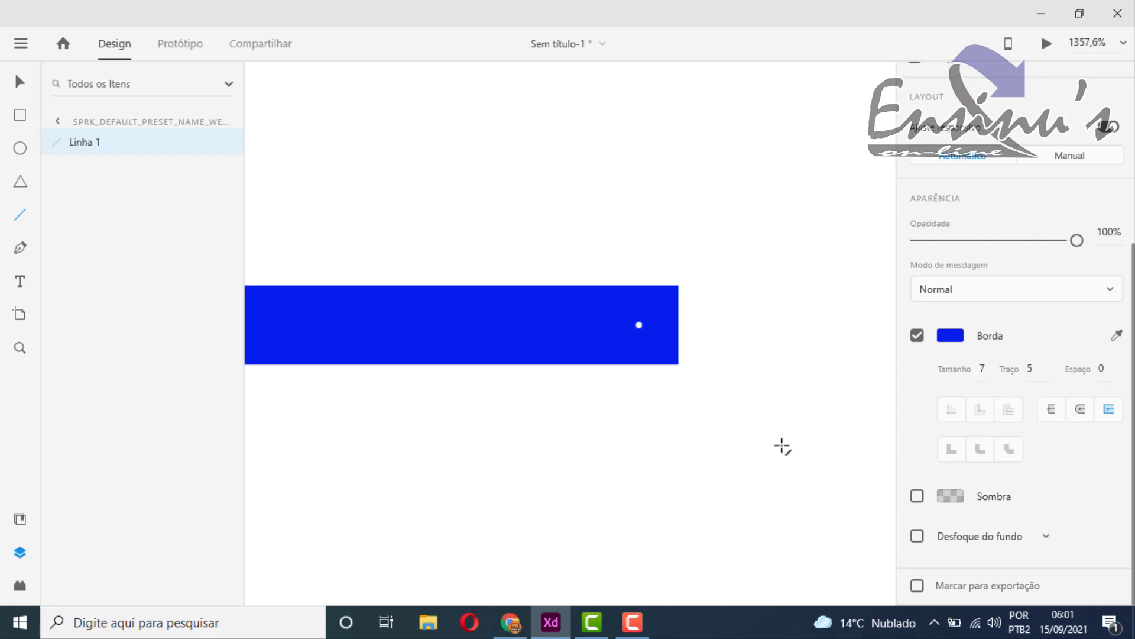
{"action": "left_click", "coordinate": [1080, 408]}
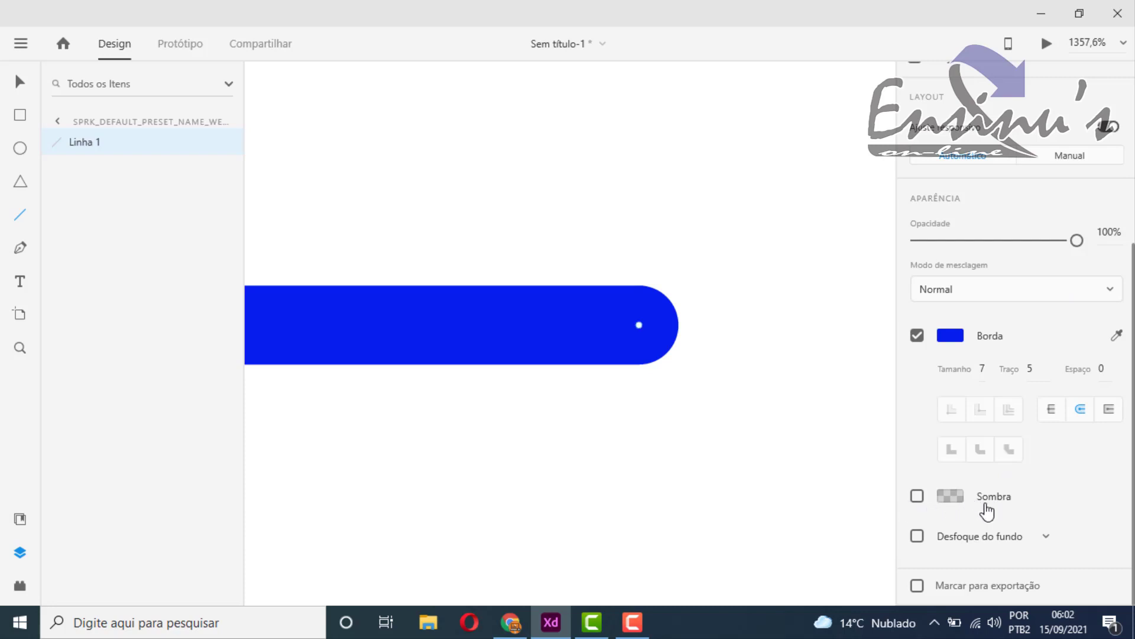
- Add a shadow to the line and set its blur to 0, ending with the whole artboard in view
{"action": "left_click", "coordinate": [917, 496]}
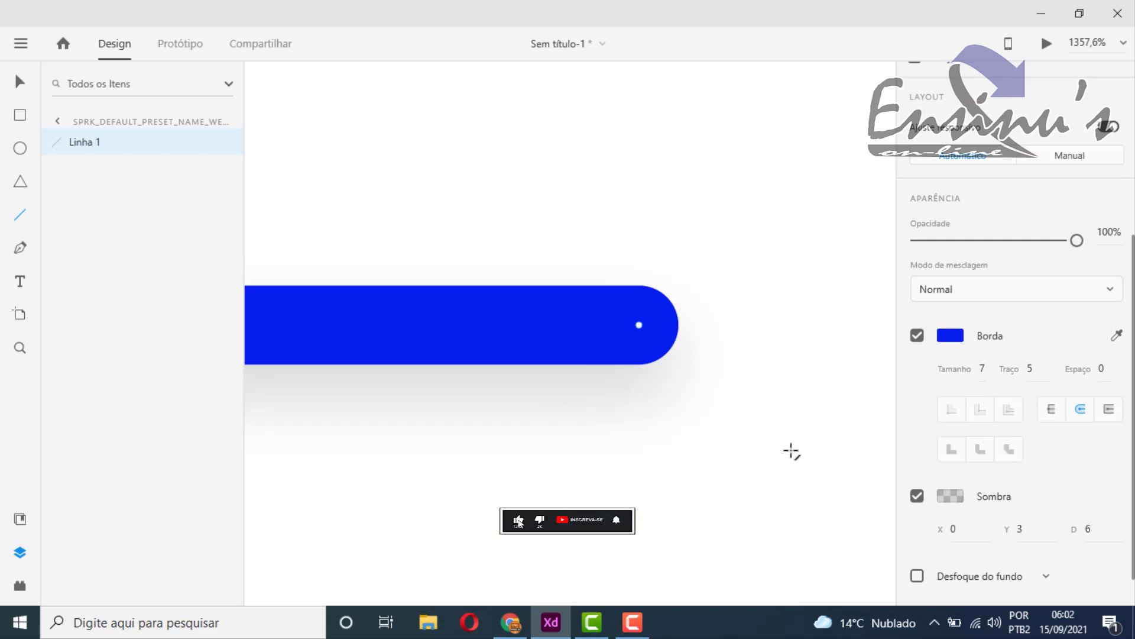
{"action": "scroll", "coordinate": [791, 451], "scroll_direction": "down", "scroll_amount": 1}
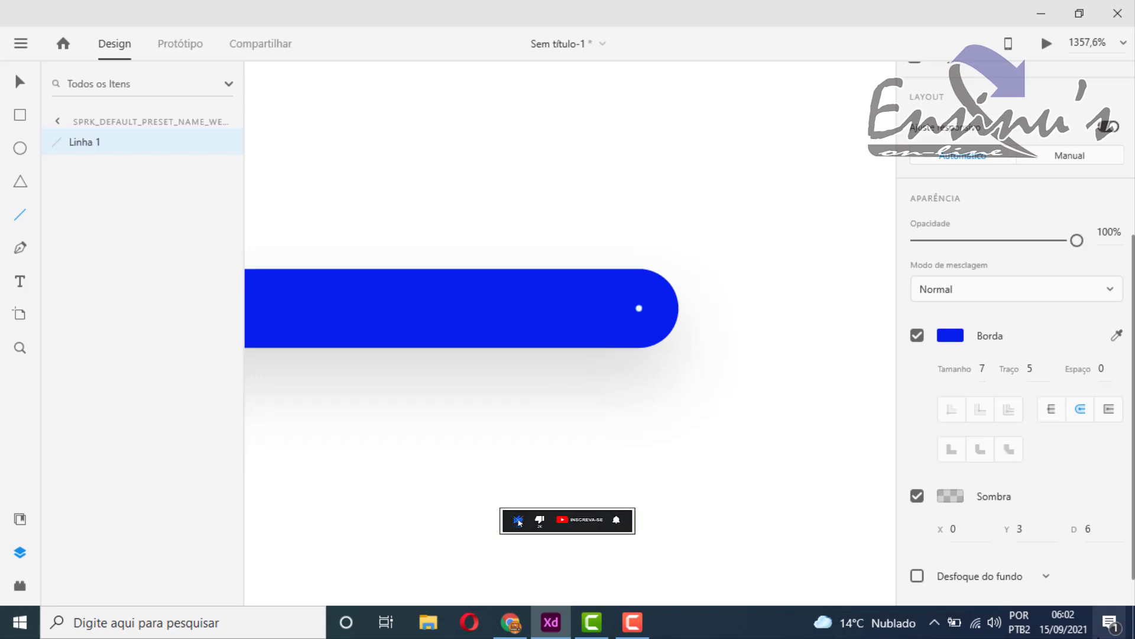
{"action": "left_click", "coordinate": [959, 530]}
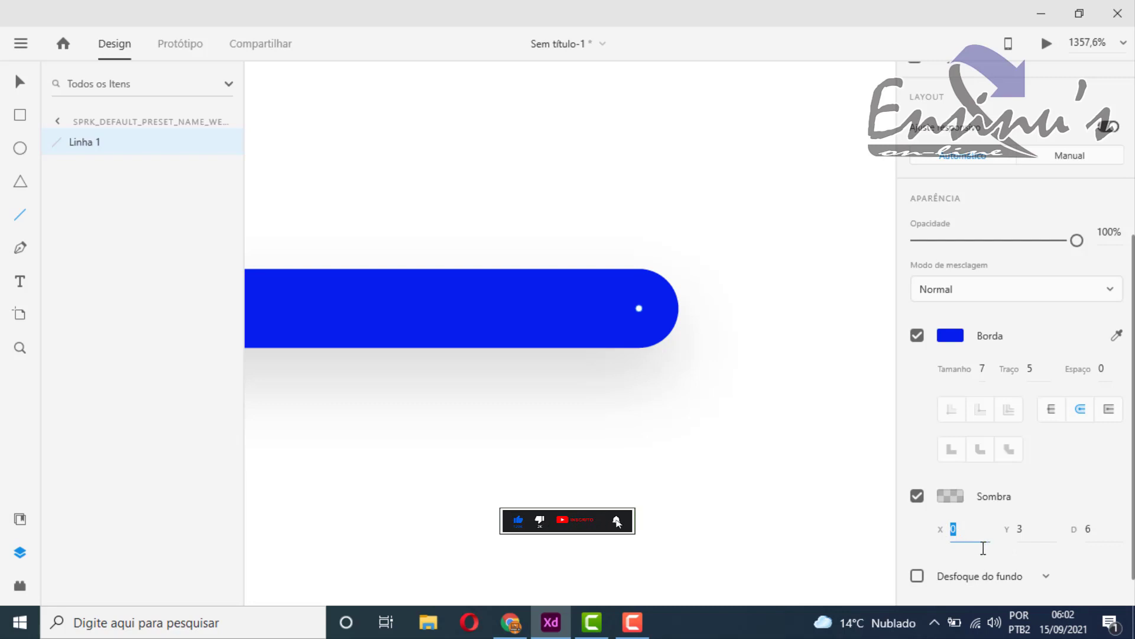
{"action": "left_click", "coordinate": [1068, 542]}
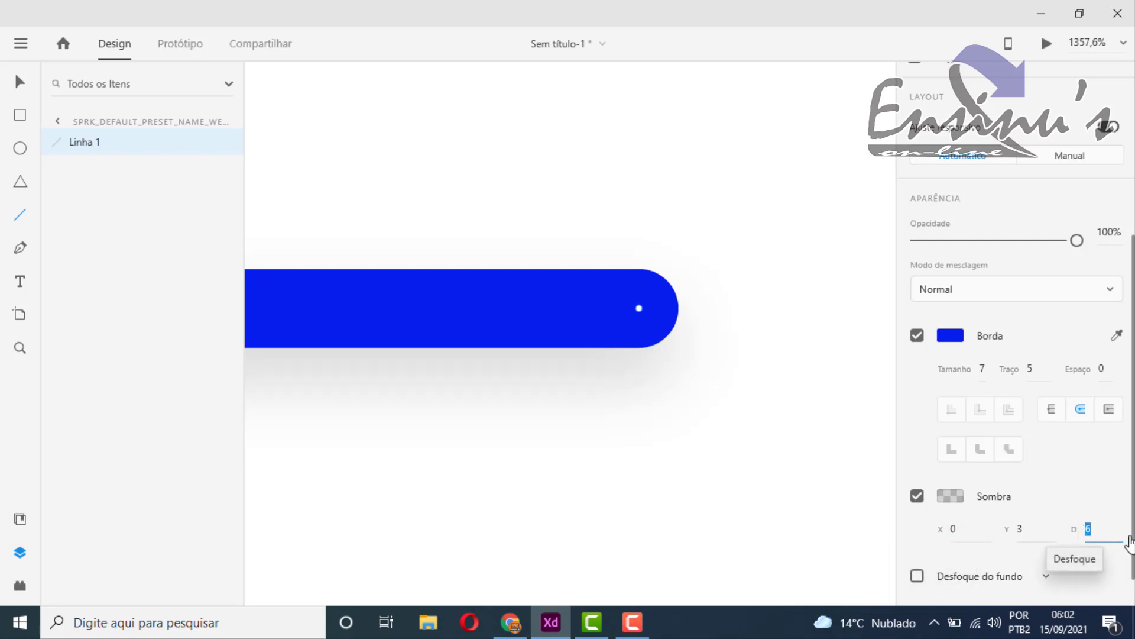
{"action": "key", "text": "Return"}
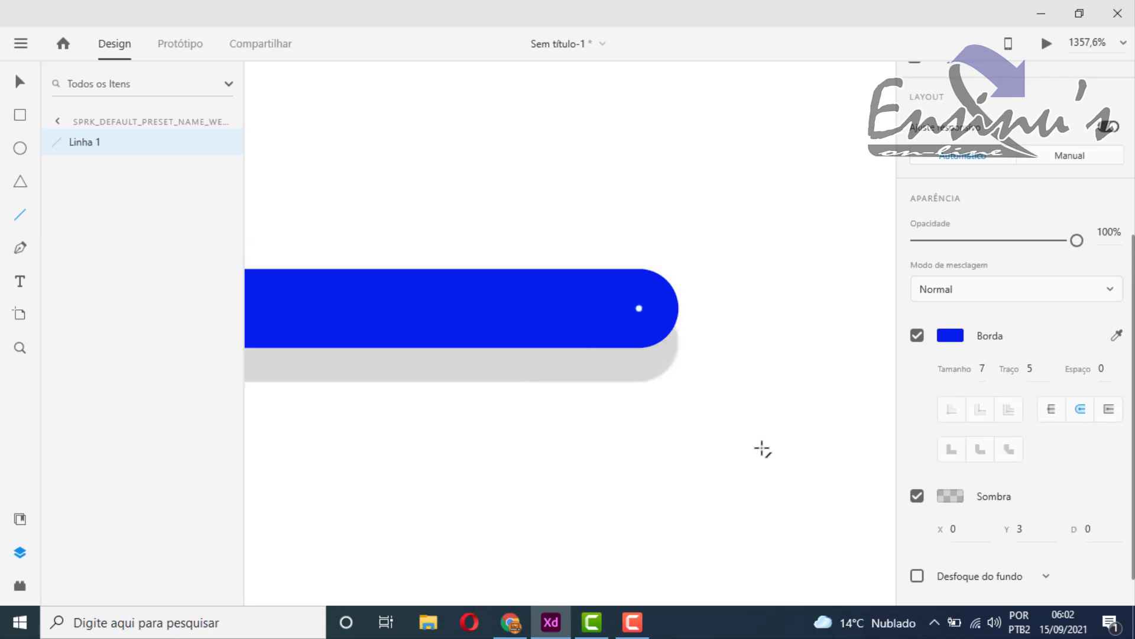
{"action": "scroll", "coordinate": [773, 452], "scroll_direction": "up", "scroll_amount": 2}
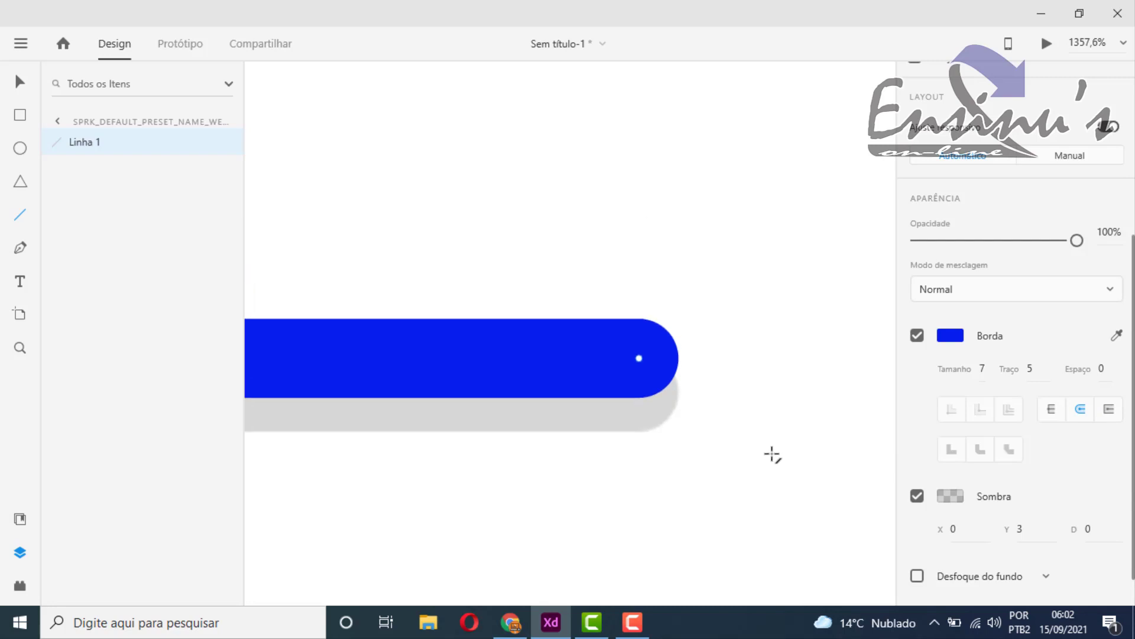
{"action": "key", "text": "ctrl+0"}
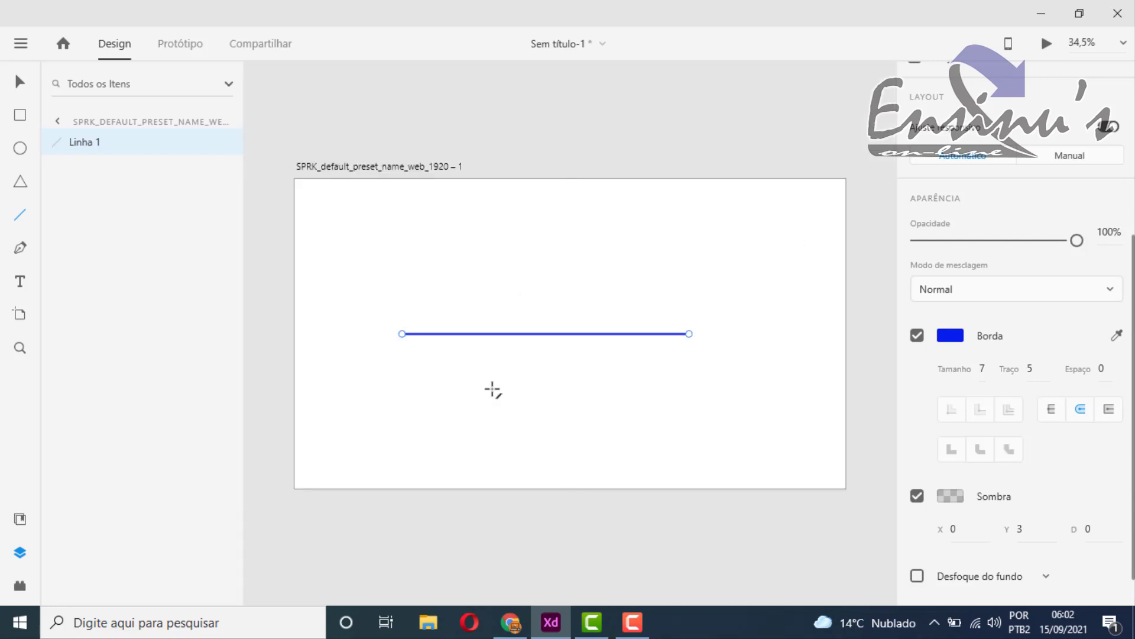